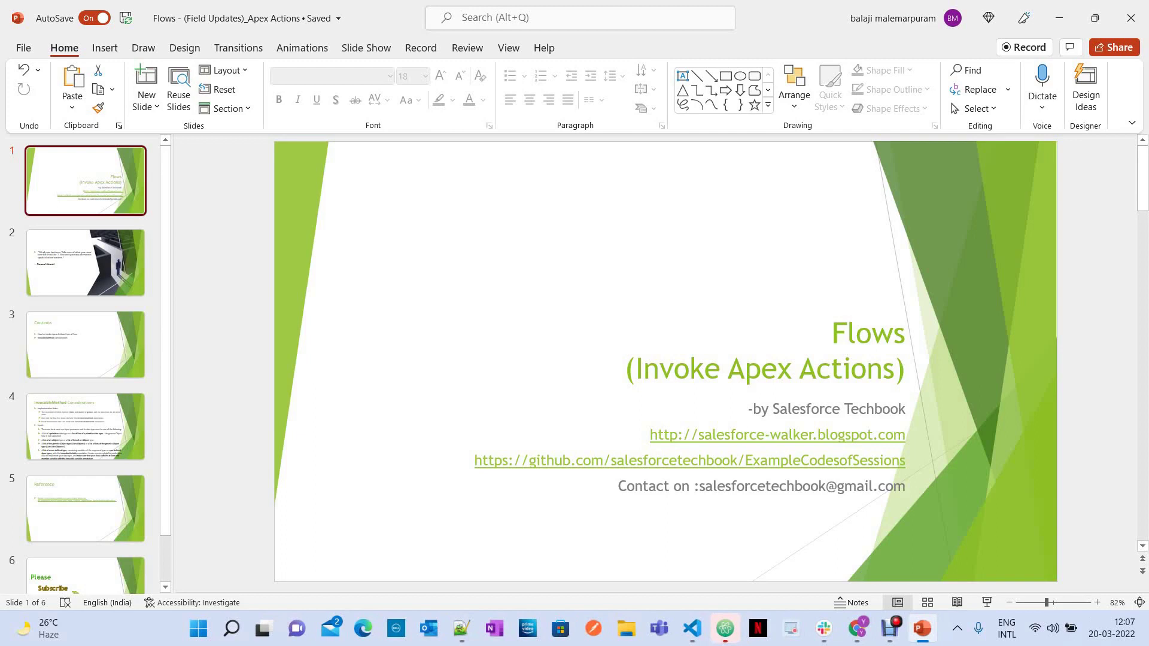
Step: Advance the presentation to the Contents slide, and switch to the AccountProcesscls class in Visual Studio Code
key("Down")
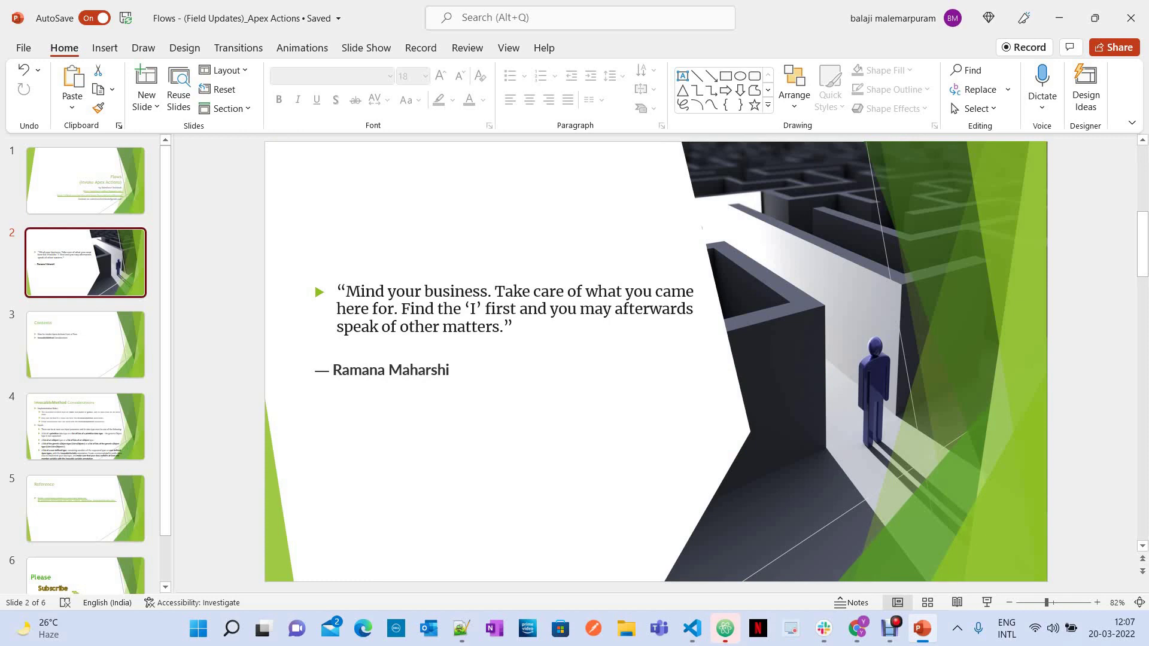
key("Down")
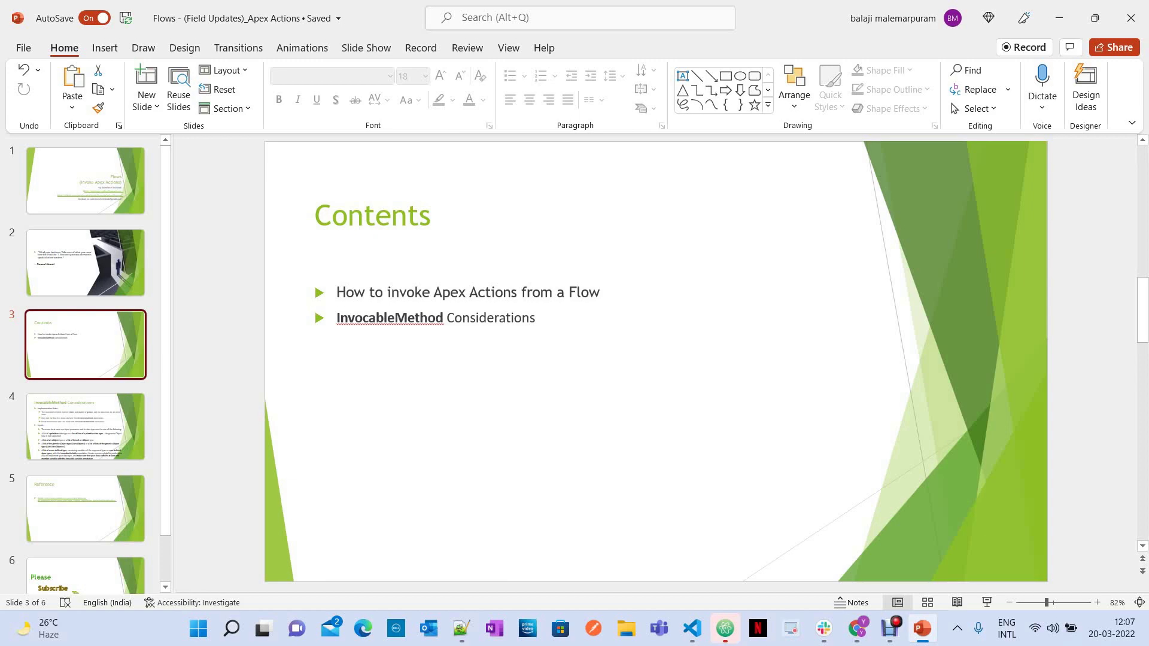
left_click(691, 627)
left_click(434, 299)
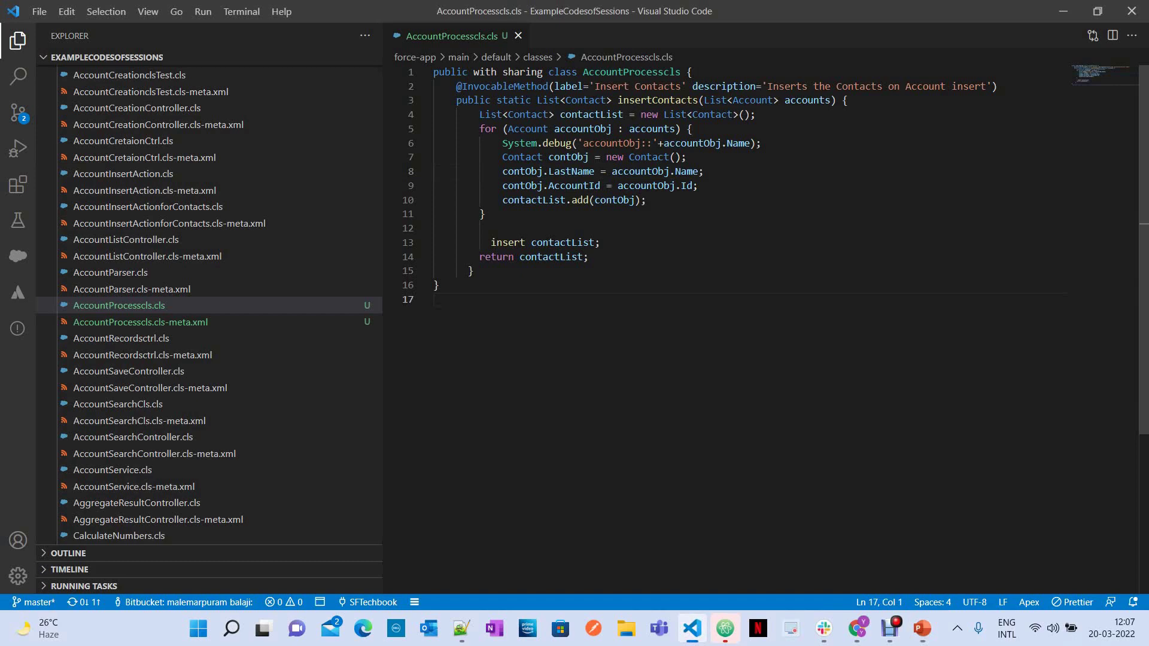
double_click(619, 72)
key("ctrl")
left_click(519, 130)
mouse_move(451, 87)
left_mouse_down()
mouse_move(757, 100)
mouse_move(688, 72)
mouse_move(998, 86)
left_mouse_up()
key("ctrl+c")
key("BackSpace")
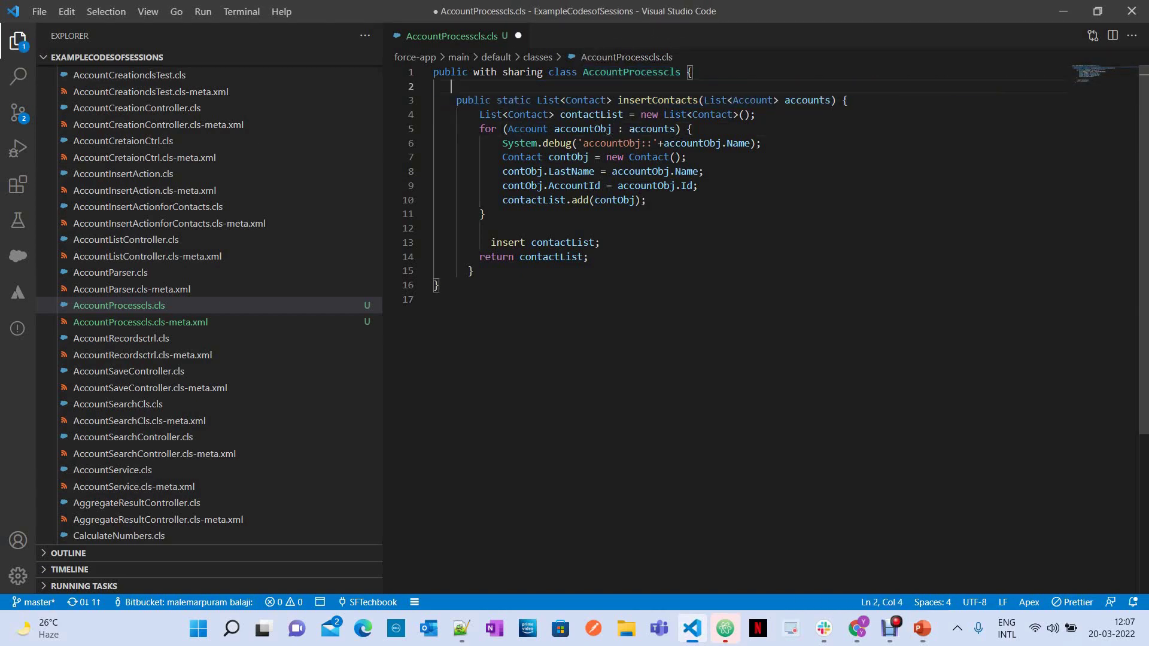
double_click(657, 100)
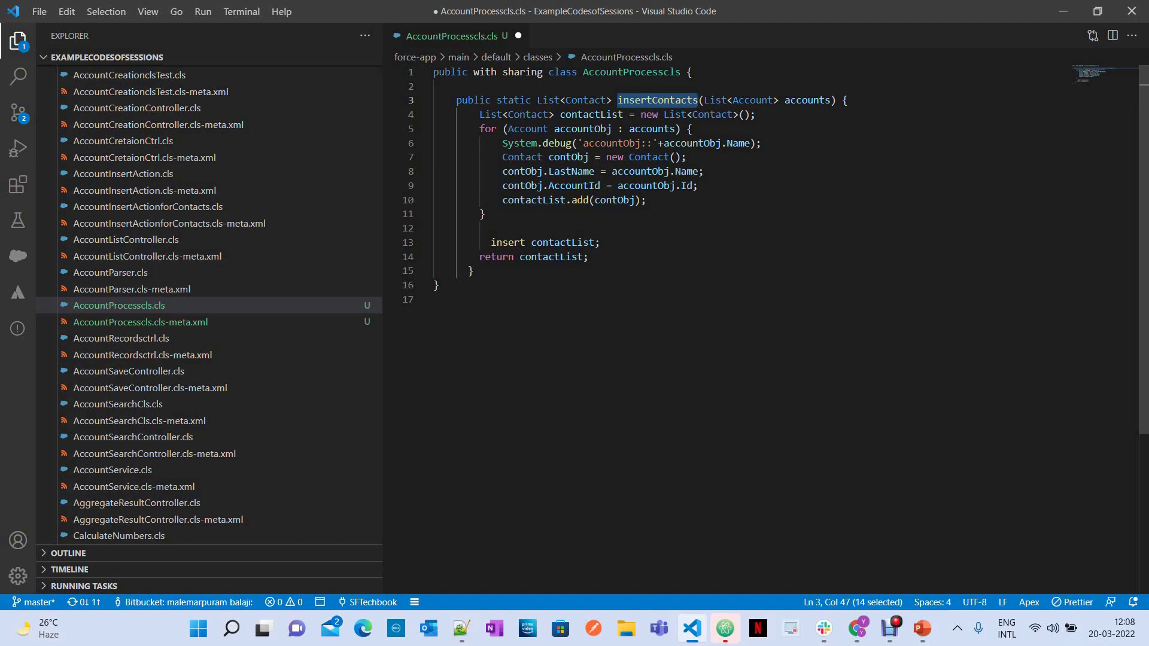
left_click(450, 86)
key("ctrl+v")
double_click(497, 87)
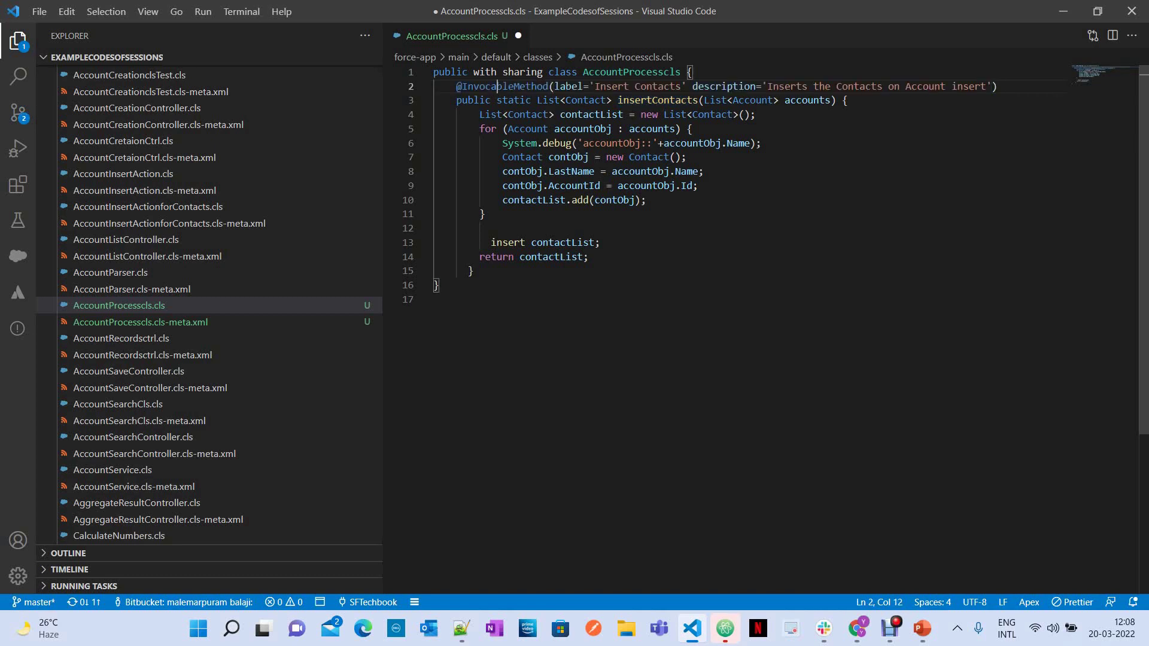
left_click_drag(555, 86, 992, 86)
left_click(583, 86)
left_click_drag(594, 86, 680, 86)
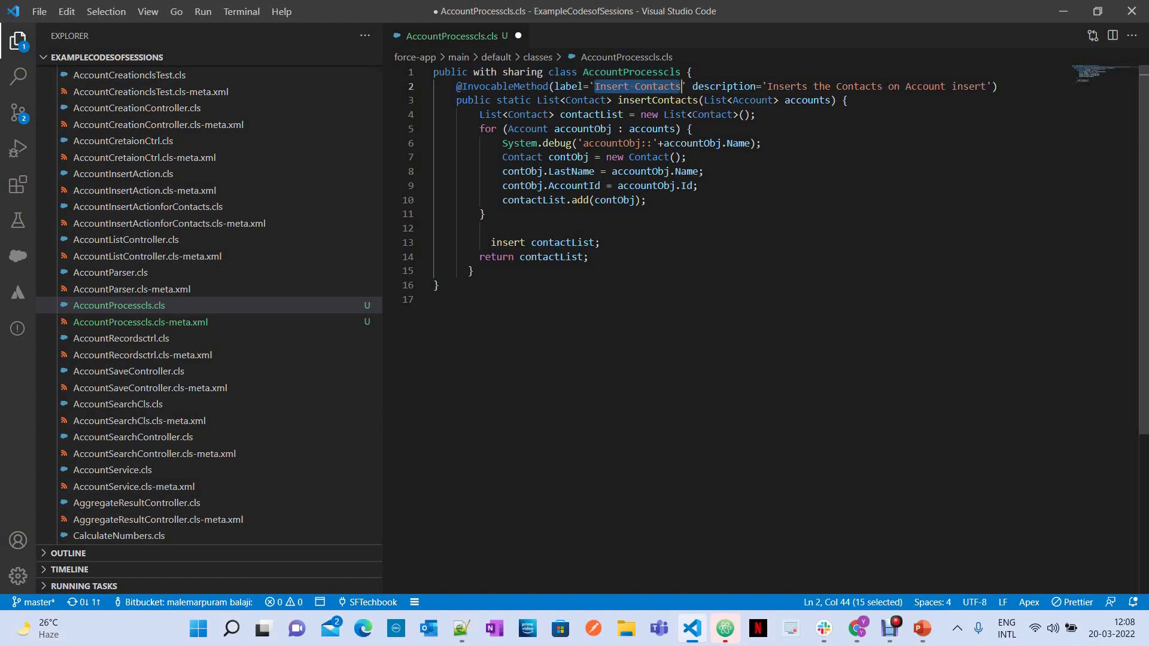
left_click_drag(696, 86, 990, 87)
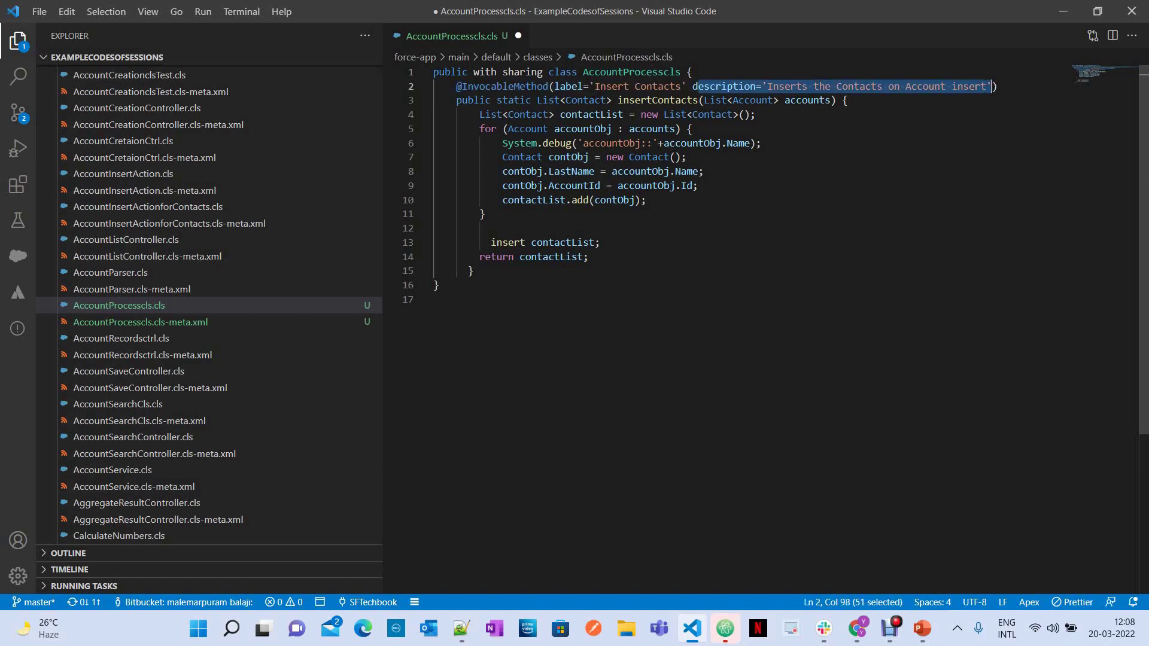
left_click(704, 171)
left_click_drag(703, 100, 832, 100)
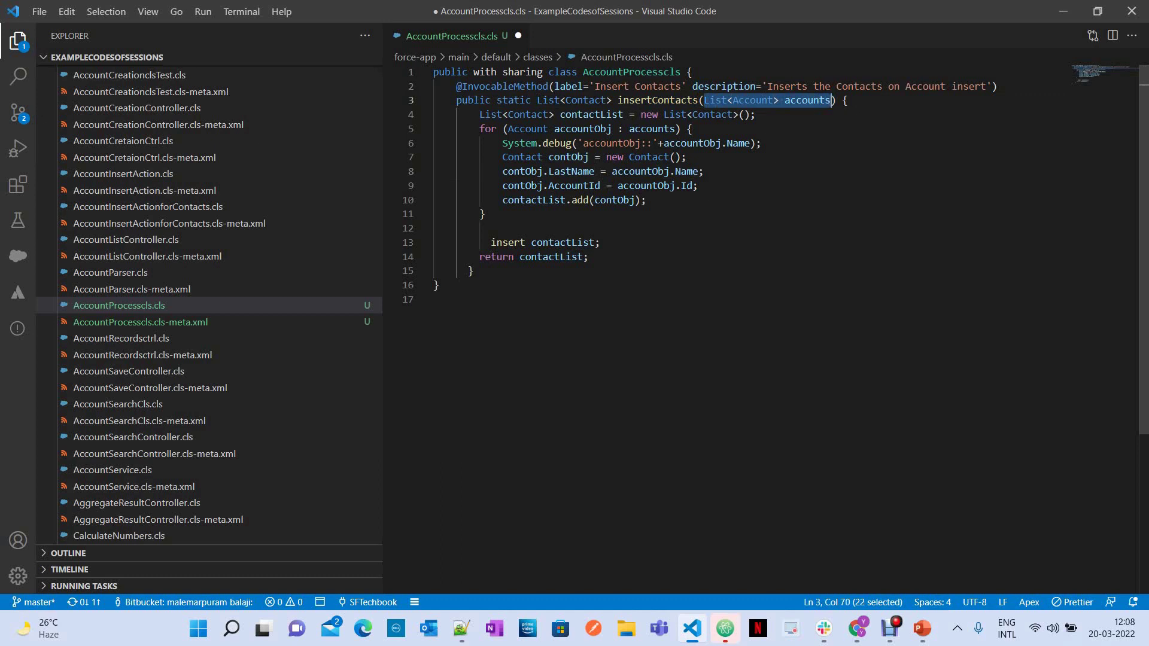
left_click(704, 172)
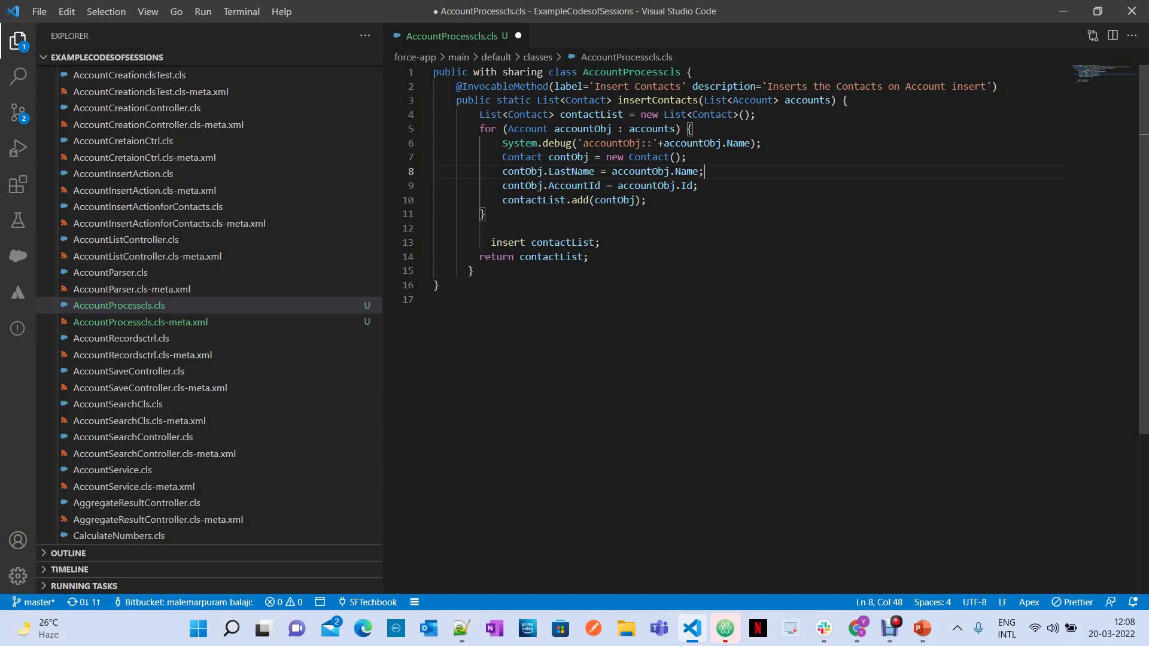
left_click_drag(496, 100, 531, 101)
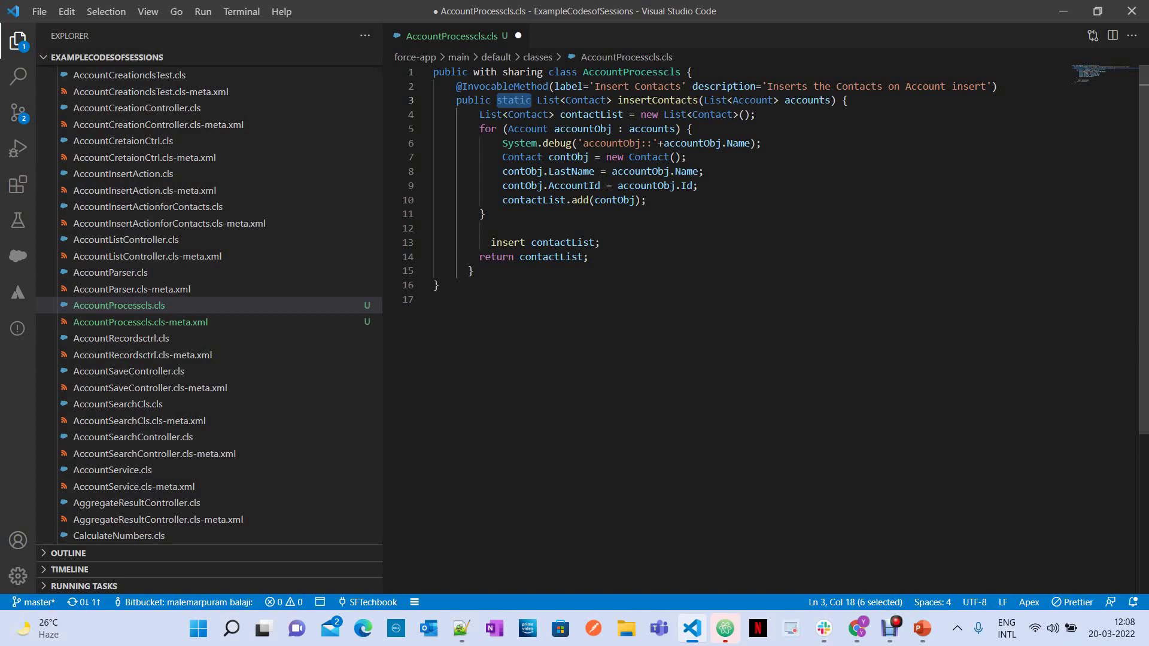
double_click(503, 86)
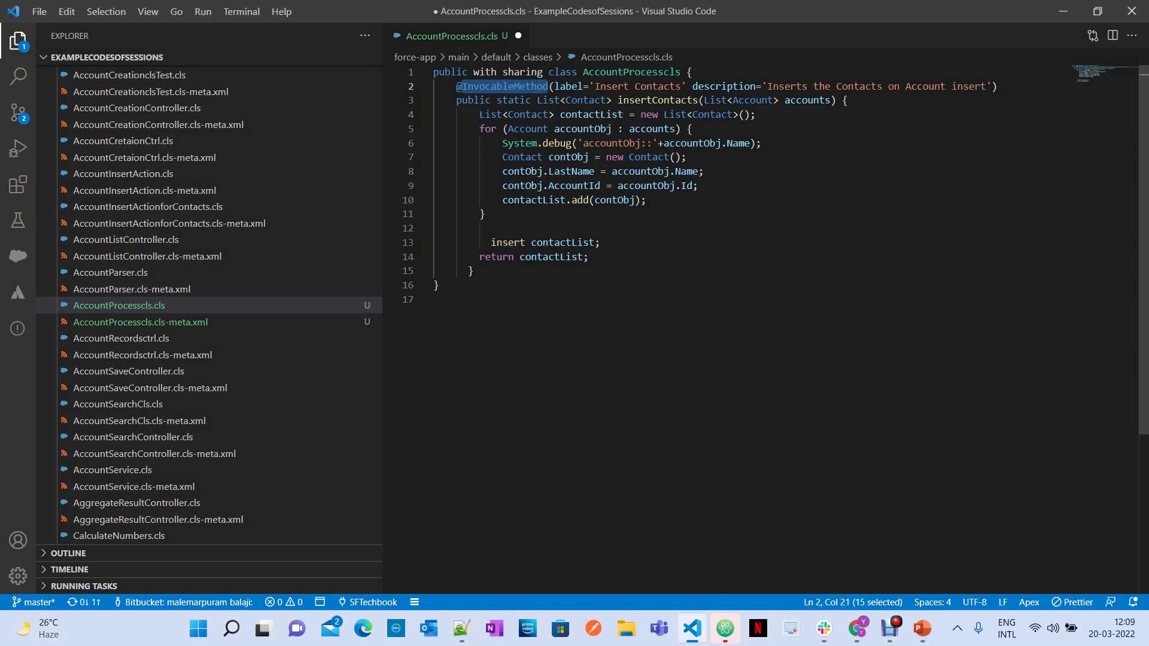
Step: Examine the insertContacts body, from the account loop that builds the contact list to the insert statement
left_click_drag(514, 100, 484, 214)
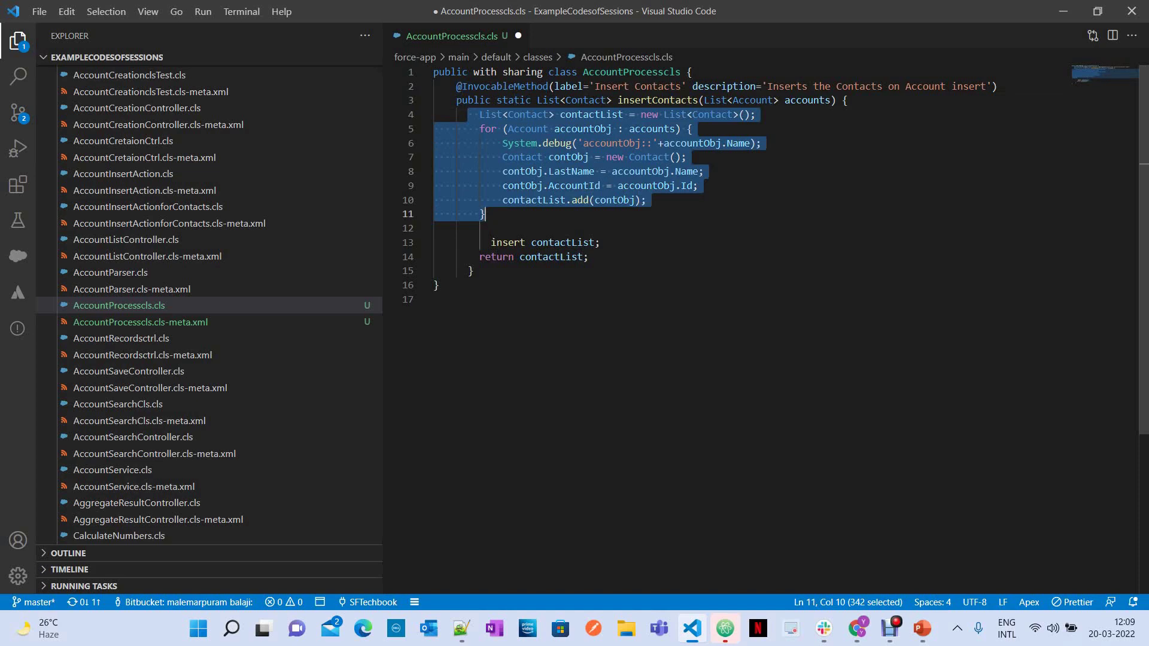
left_click(491, 228)
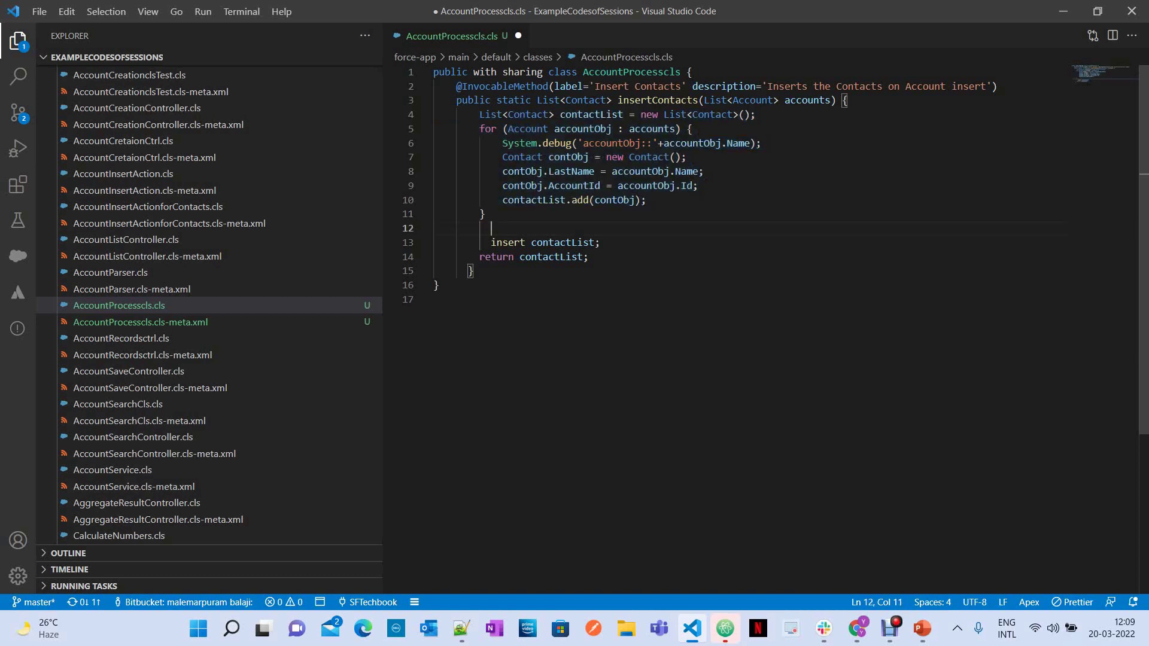
left_click_drag(738, 100, 836, 100)
left_click_drag(485, 115, 486, 214)
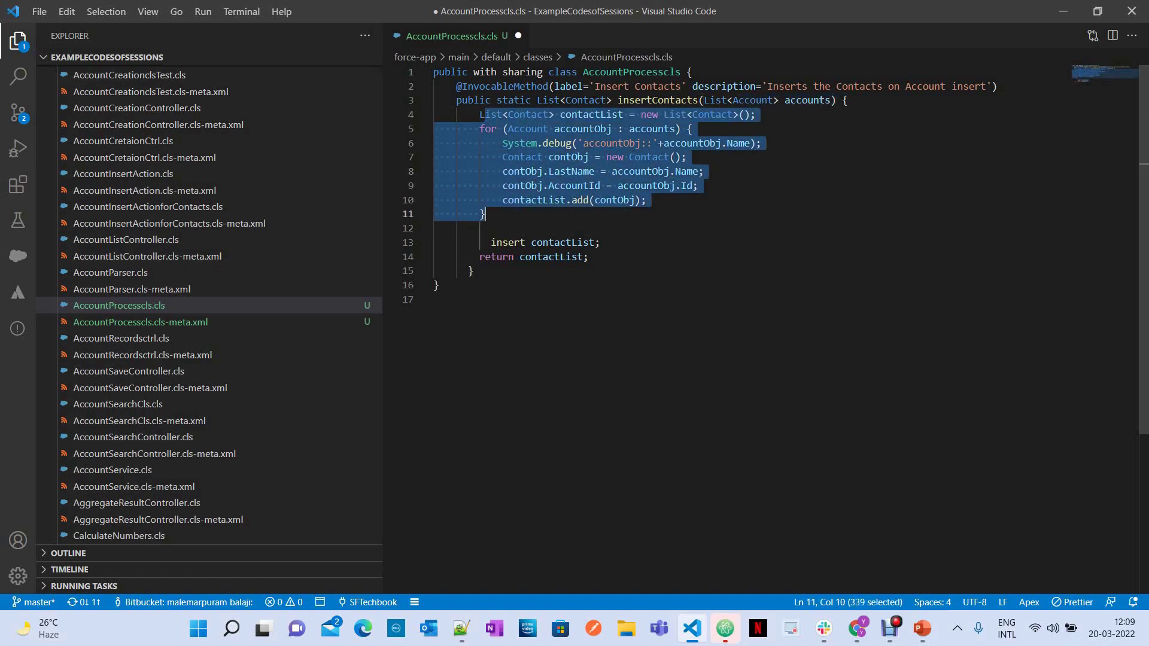
left_click(490, 228)
left_click_drag(503, 157, 485, 213)
left_click(653, 186)
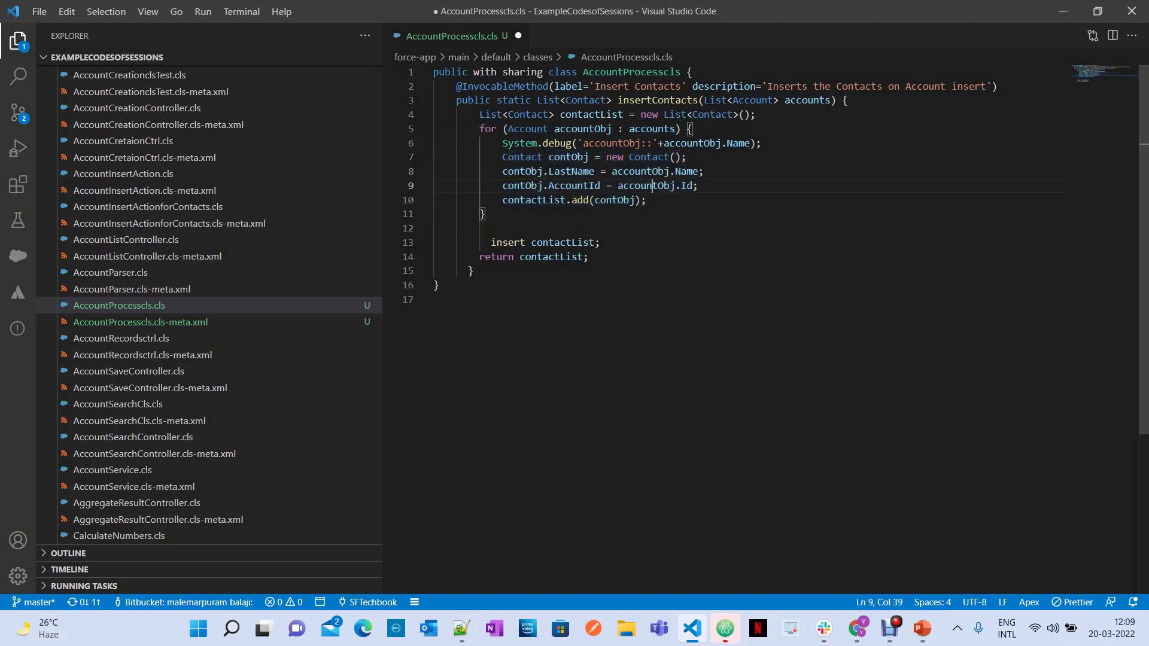
left_click_drag(491, 157, 646, 200)
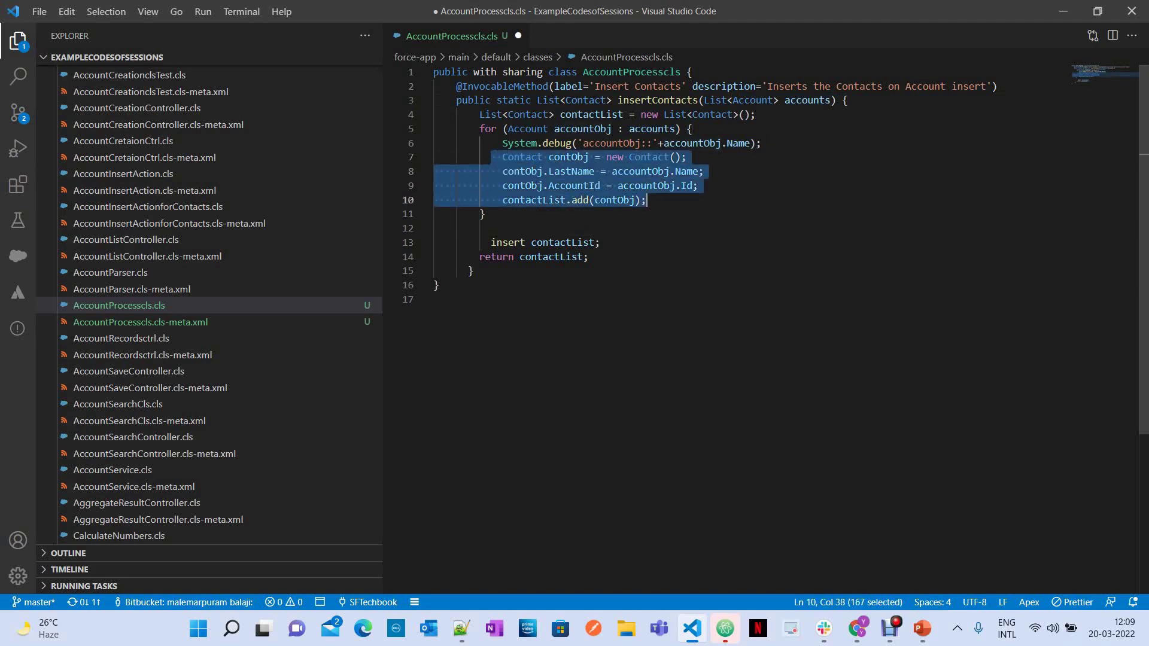
left_click_drag(475, 129, 485, 214)
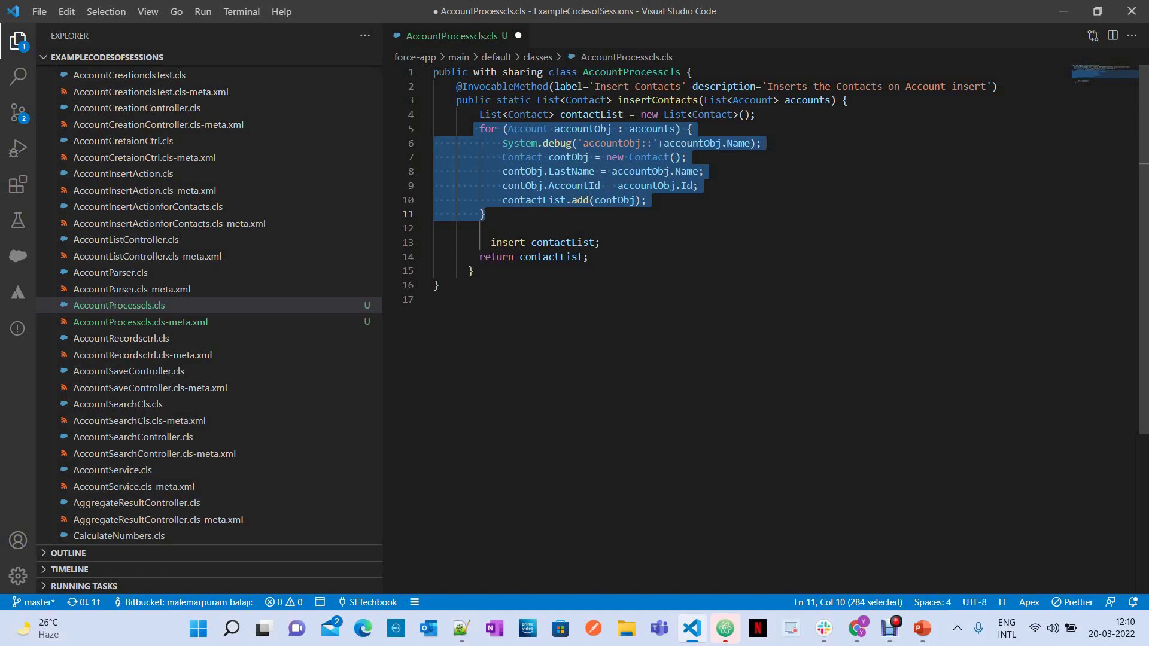
left_click_drag(467, 128, 559, 242)
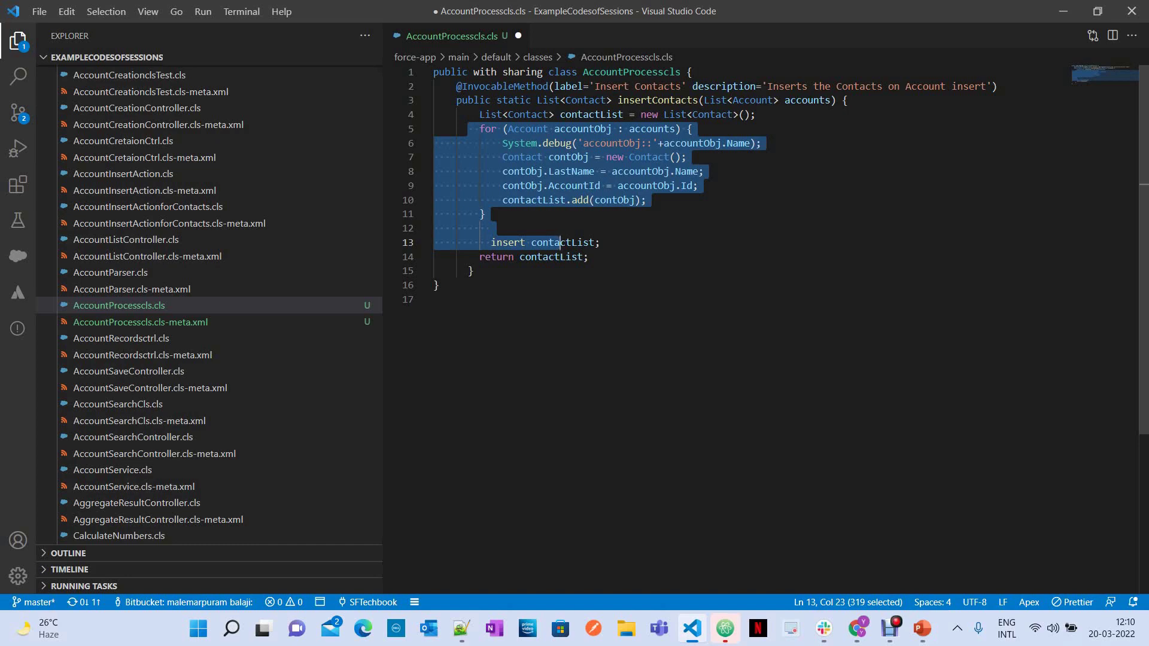
Step: Switch to Salesforce in Chrome, close the existing Flow Builder tab, and open the Flows page in Setup
left_click(857, 628)
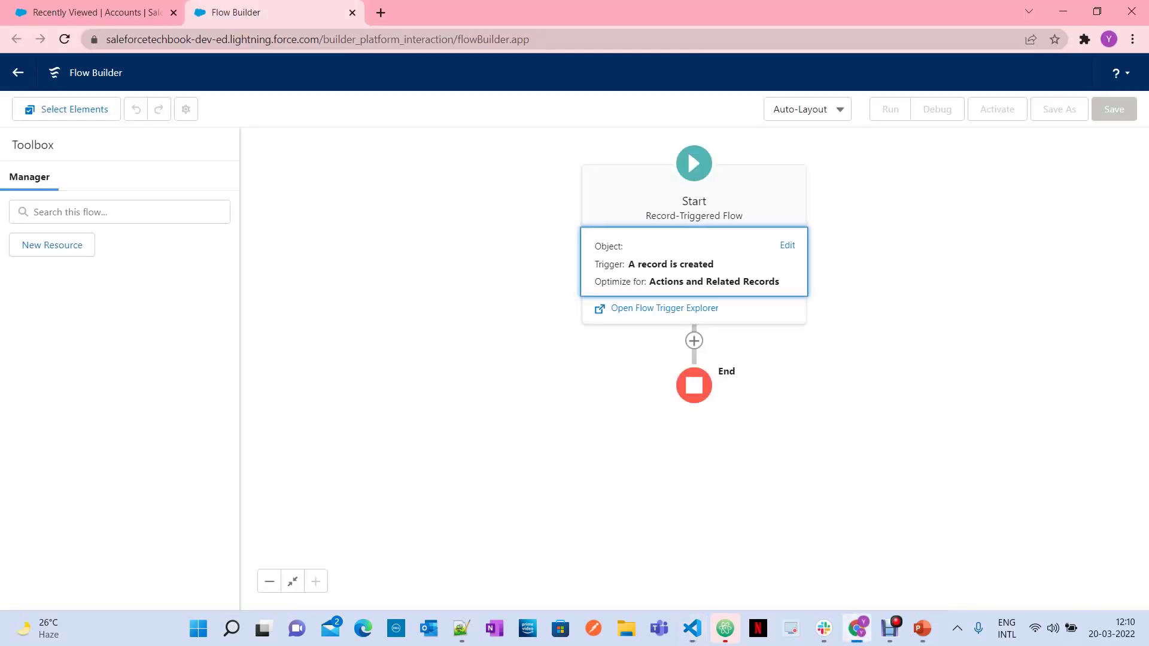
left_click(352, 13)
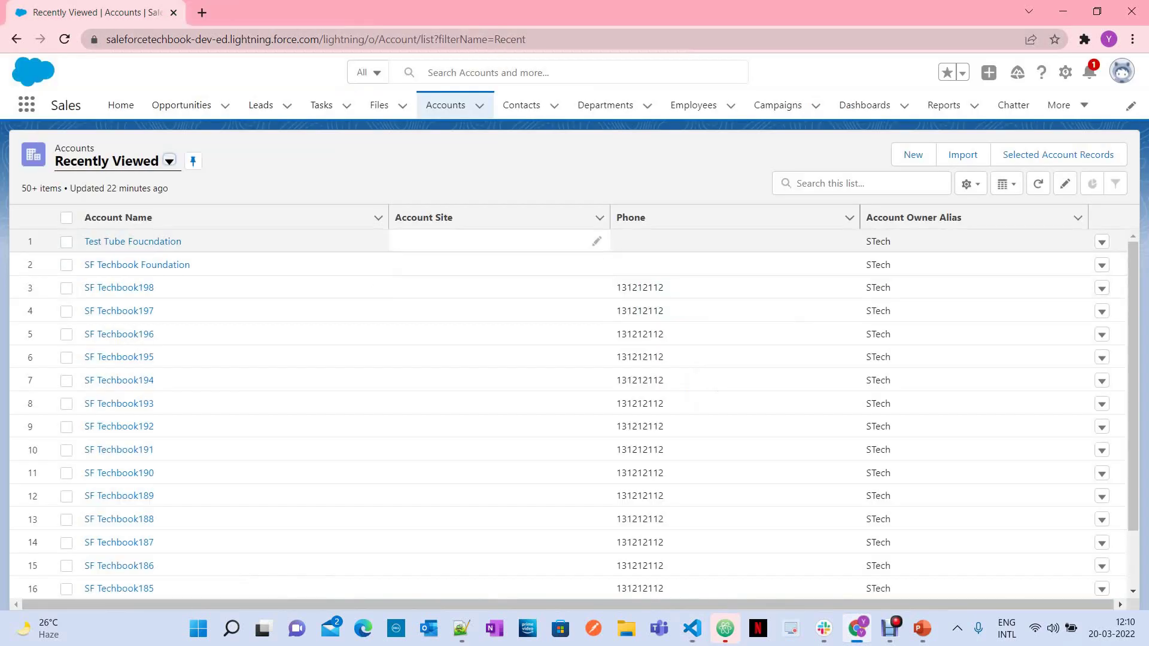
left_click(1065, 72)
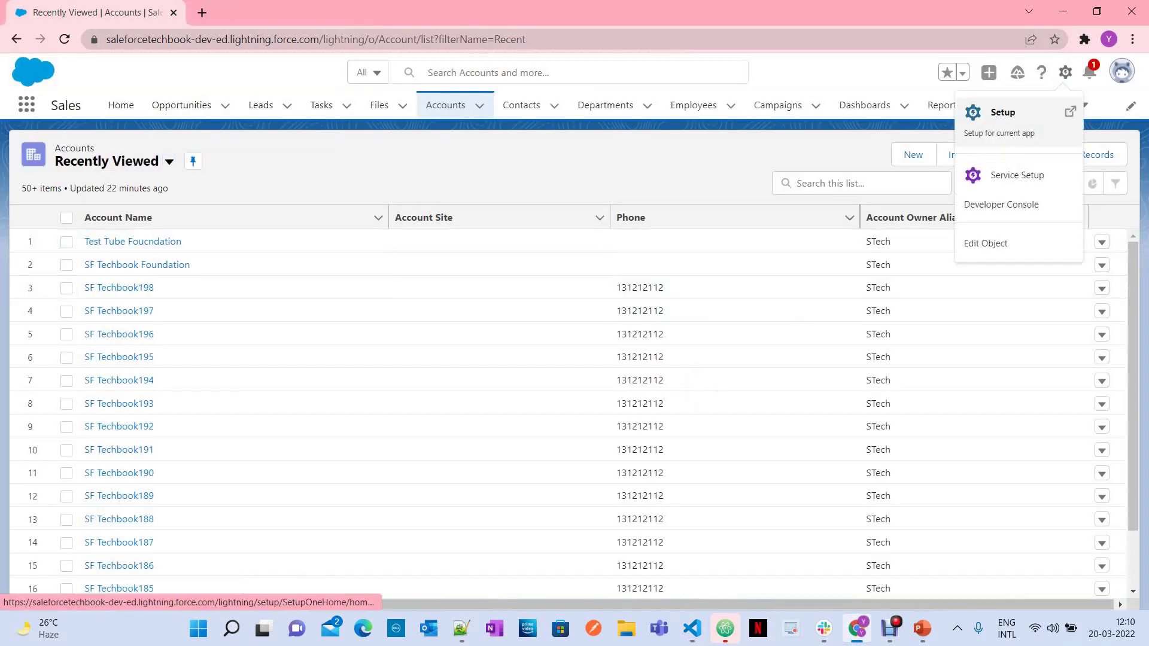
left_click(1005, 115)
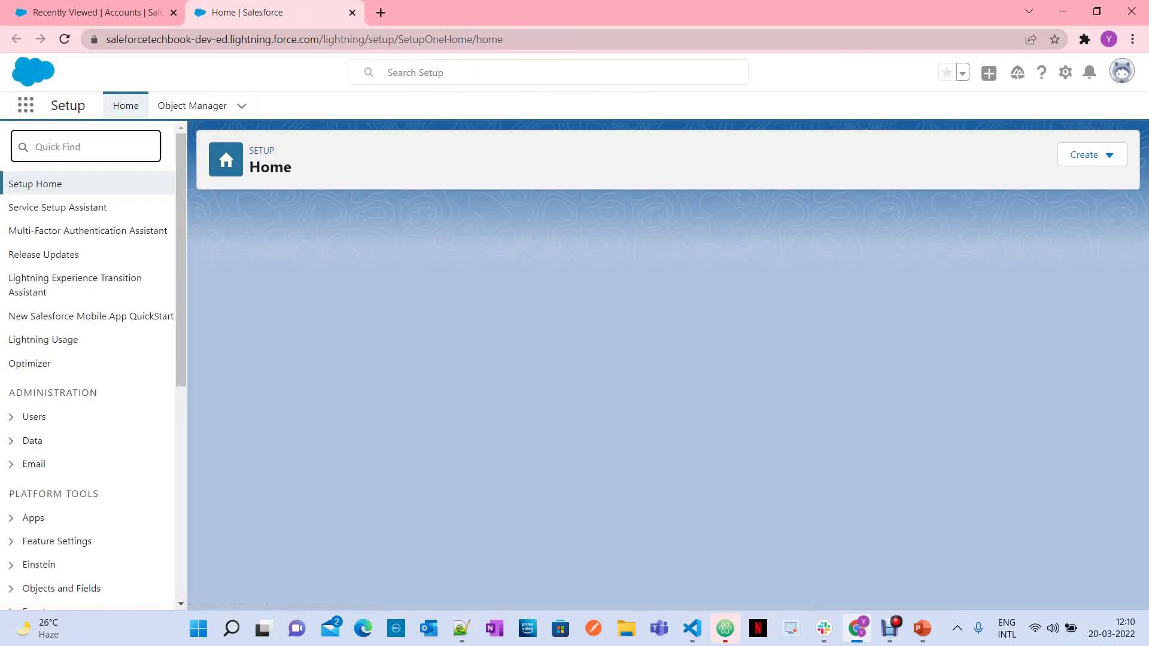
type("flow")
left_click(52, 301)
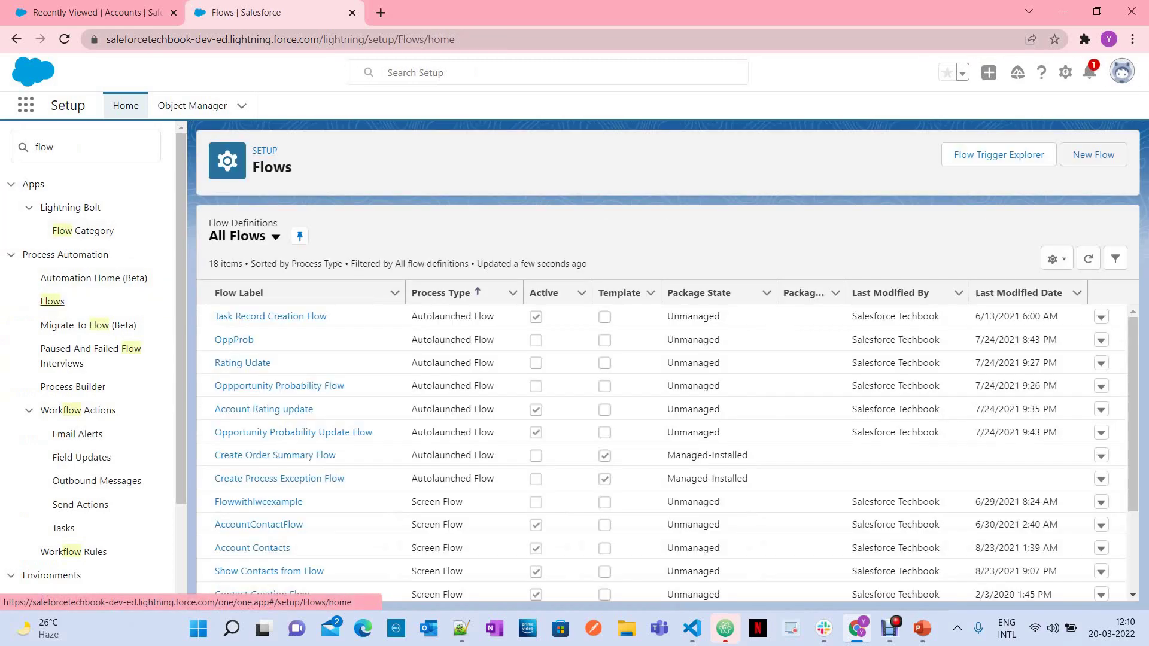
Step: Create a new Record-Triggered Flow
left_click(1093, 155)
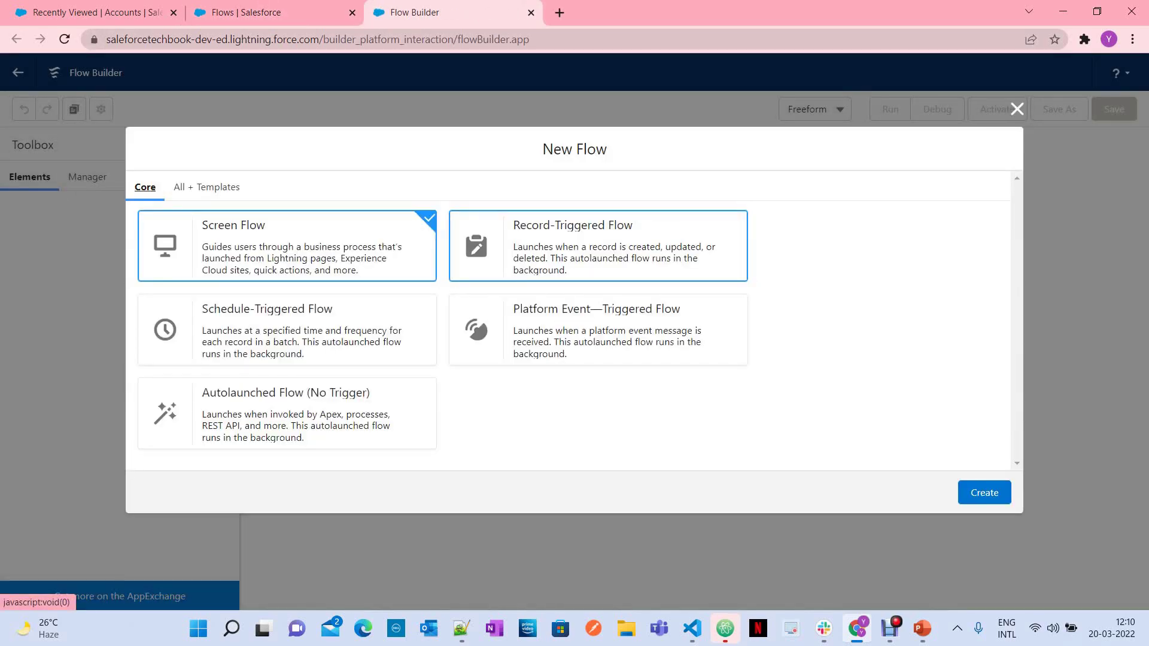
left_click(611, 225)
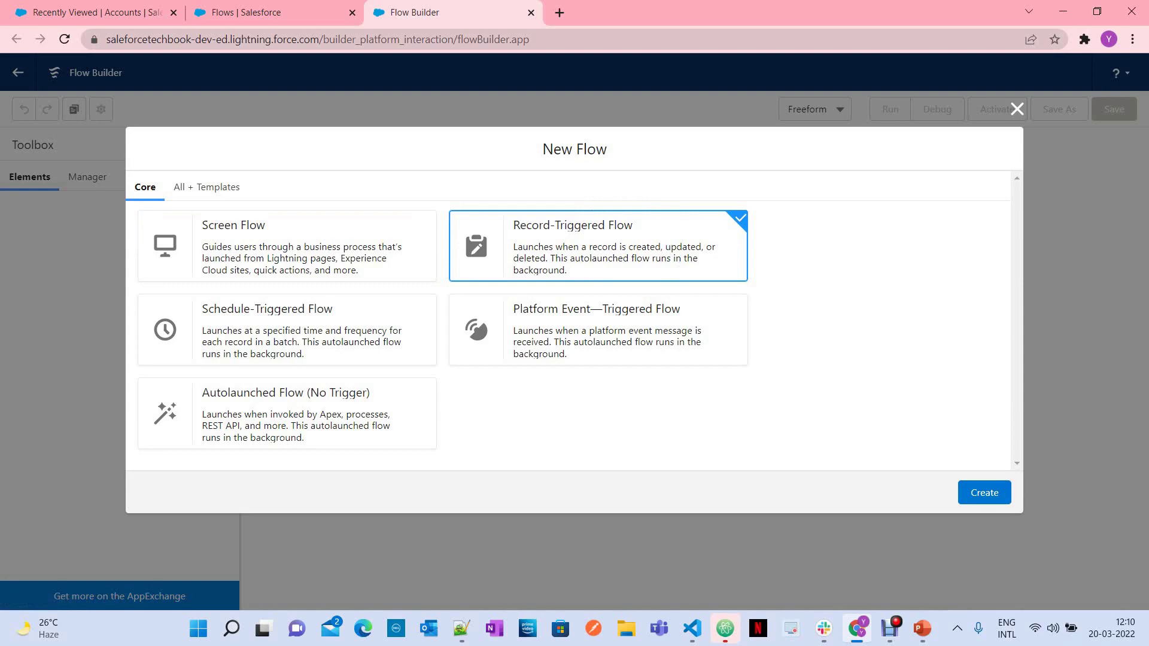
left_click(984, 493)
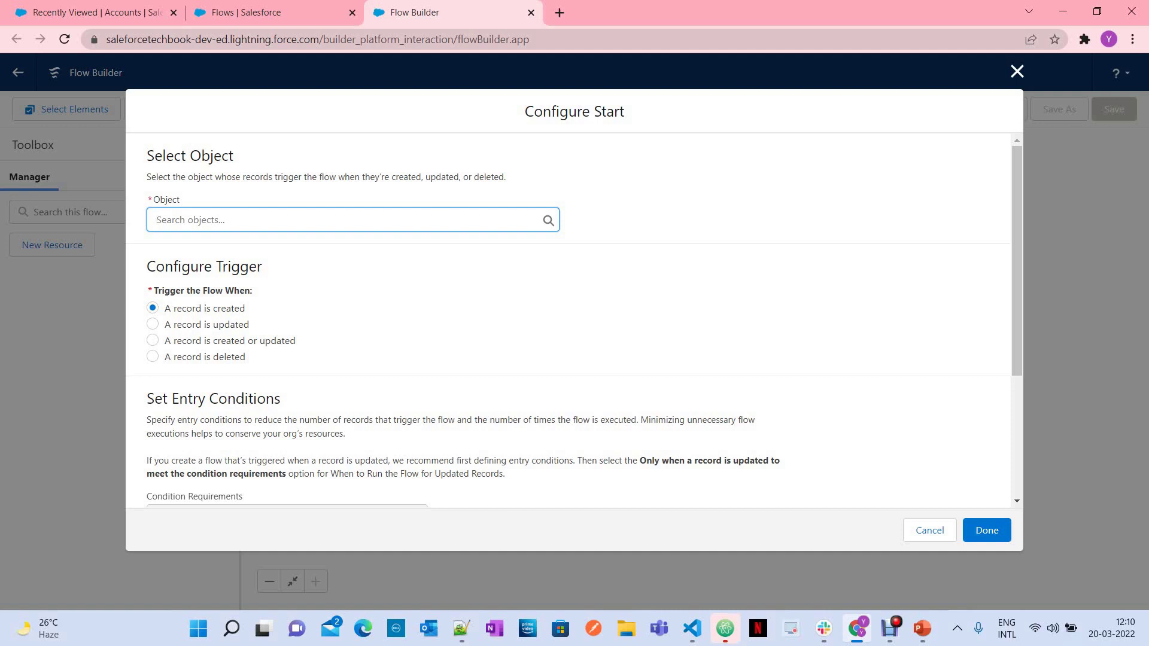
Step: Configure the flow's start to trigger when an Account record is created, optimized for Actions and Related Records
type("A")
key("Return")
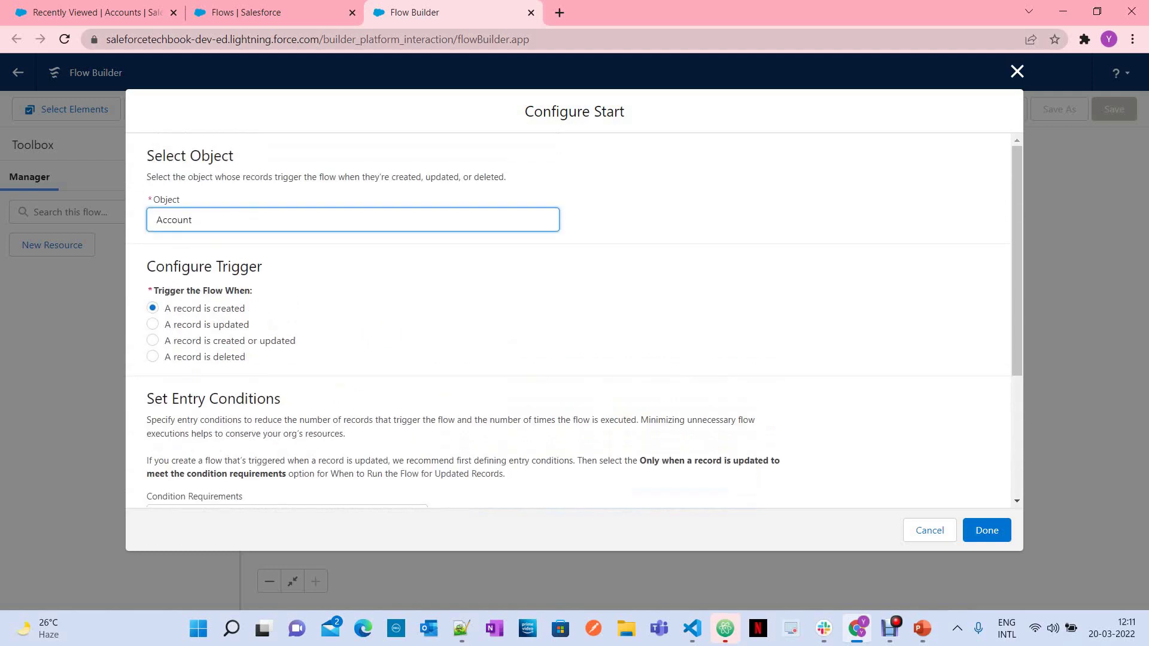
scroll(213, 222, "down", 3)
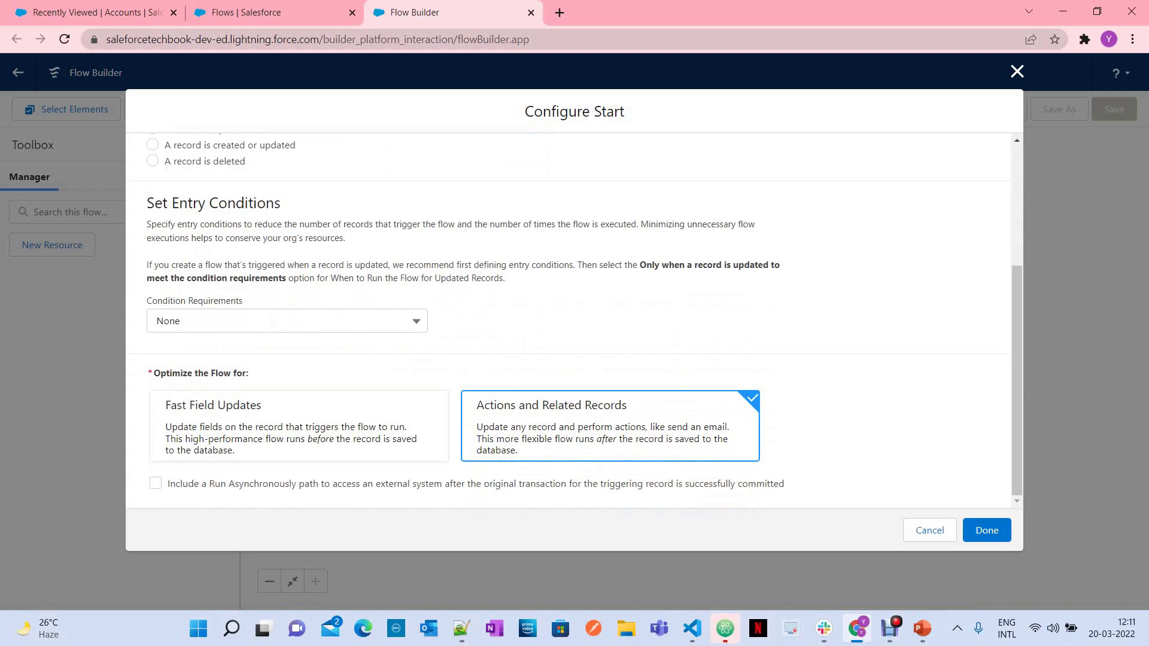
scroll(574, 317, "up", 3)
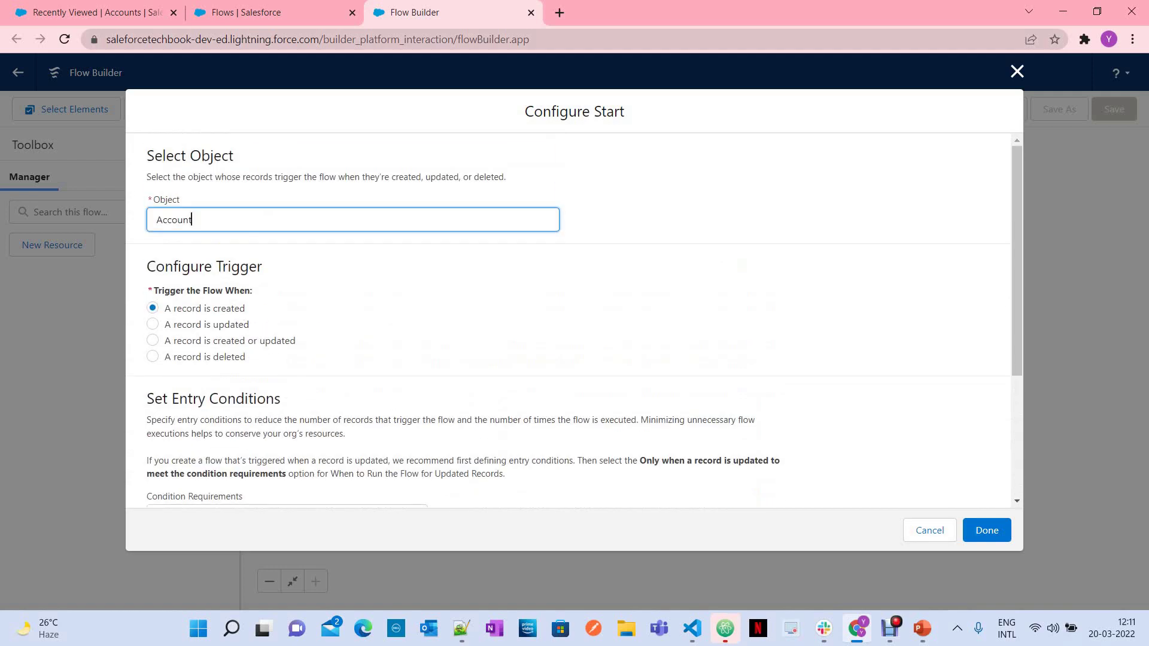
scroll(575, 317, "down", 3)
left_click(986, 530)
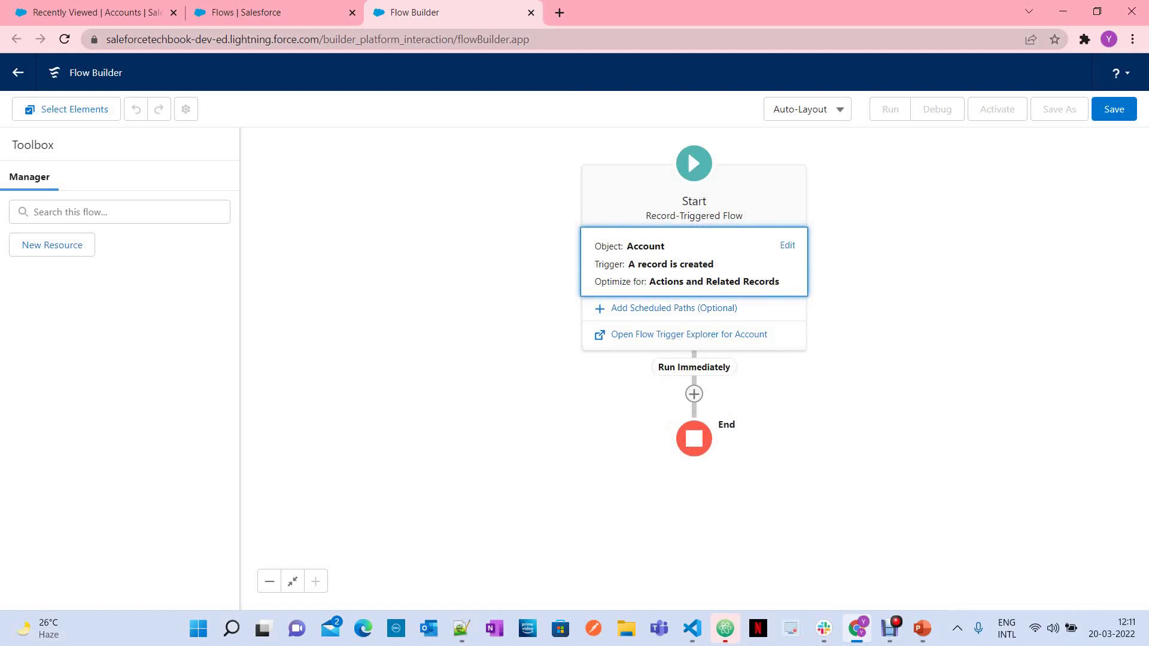
Step: Start a new Action element on the Run Immediately path and filter the available actions by Type
left_click(694, 394)
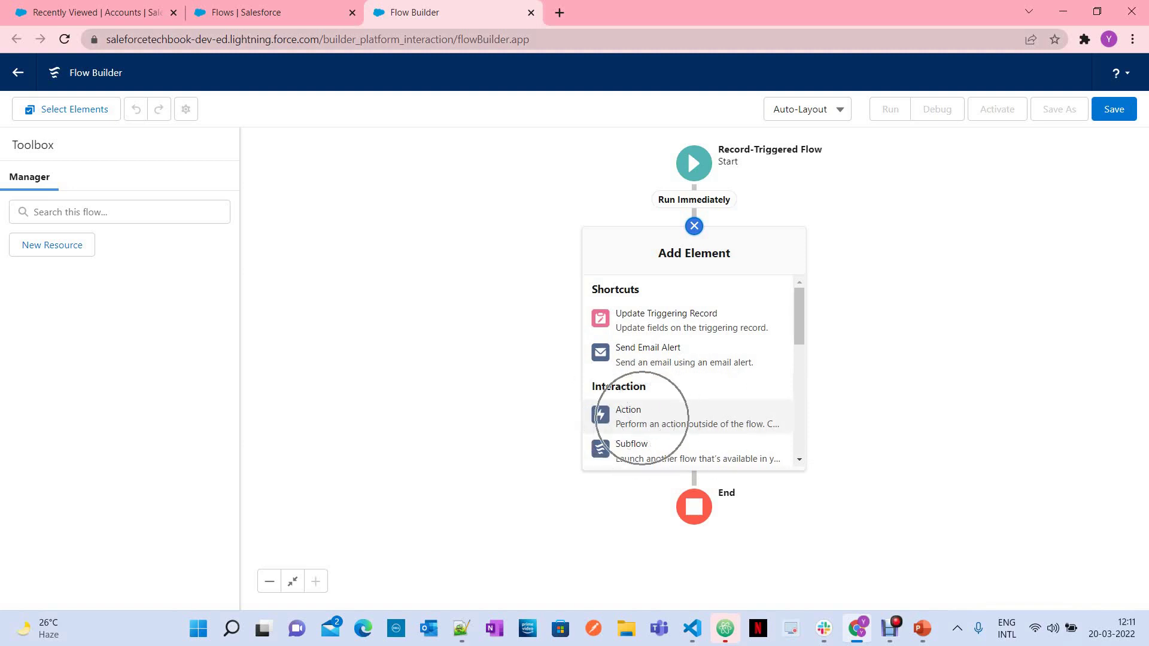
left_click(641, 418)
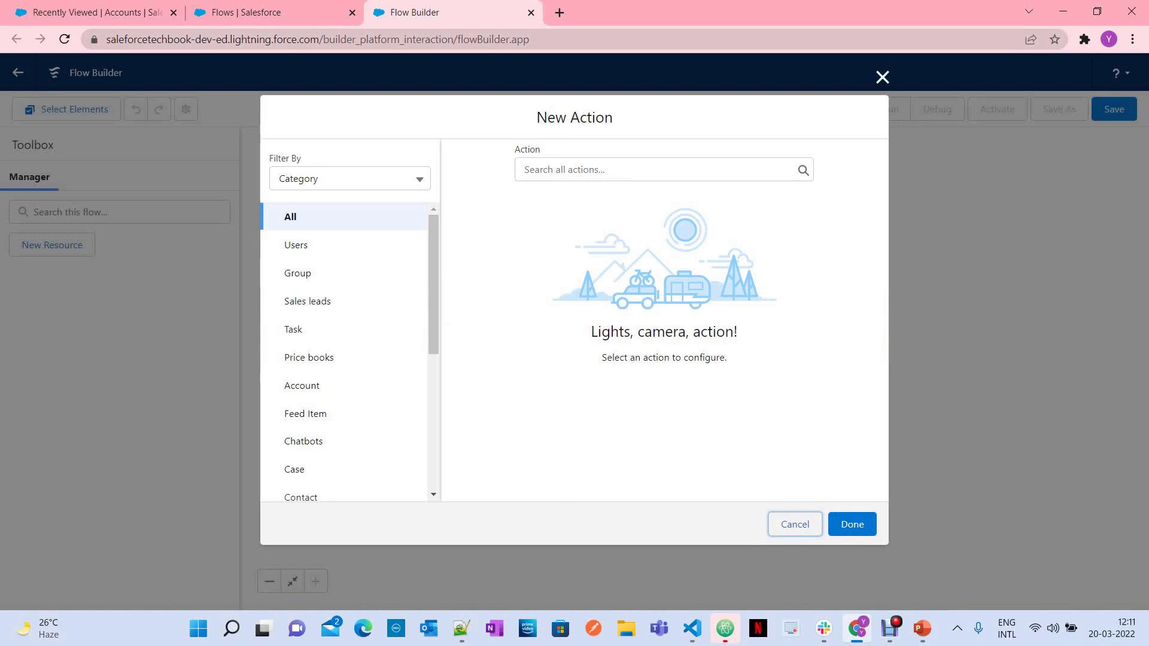
scroll(307, 305, "down", 5)
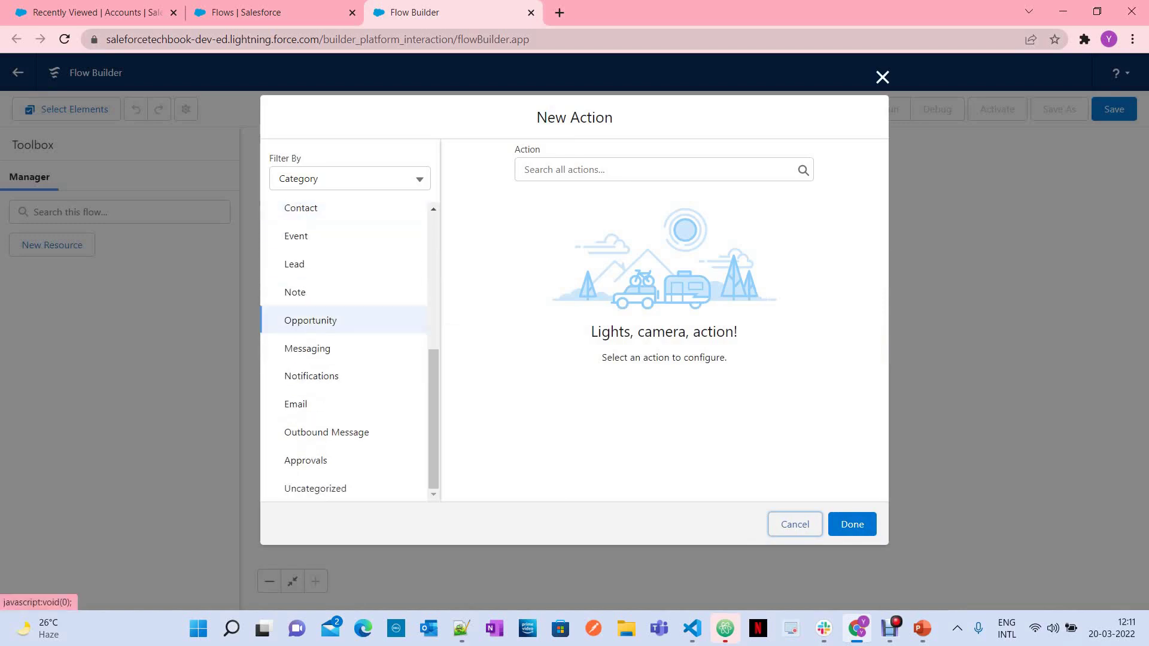
scroll(350, 349, "up", 5)
left_click(349, 178)
left_click(349, 207)
left_click(349, 178)
left_click(317, 233)
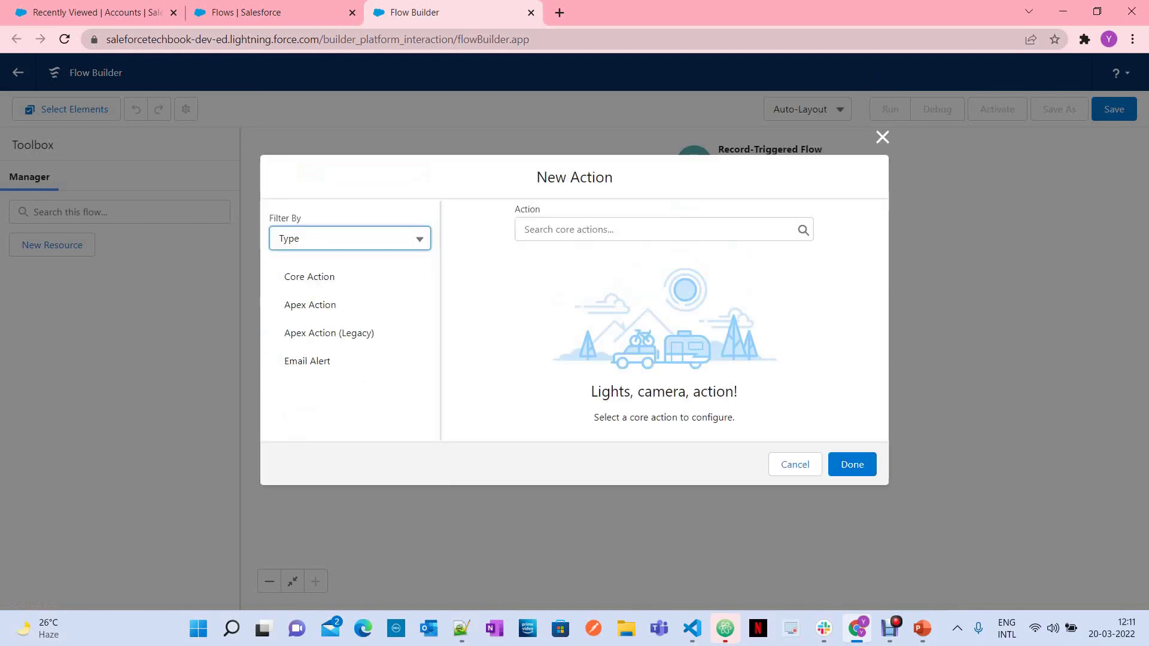
Step: Narrow the action filter to Apex Action and review the Apex actions available for the new element
left_click(306, 304)
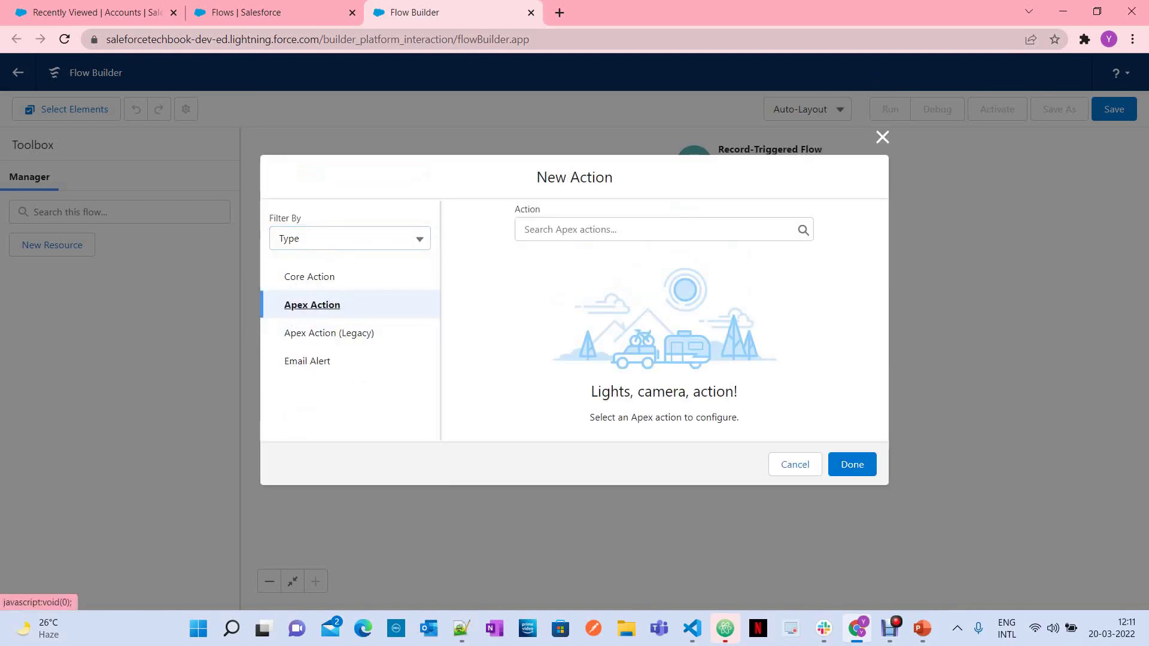
left_click(525, 229)
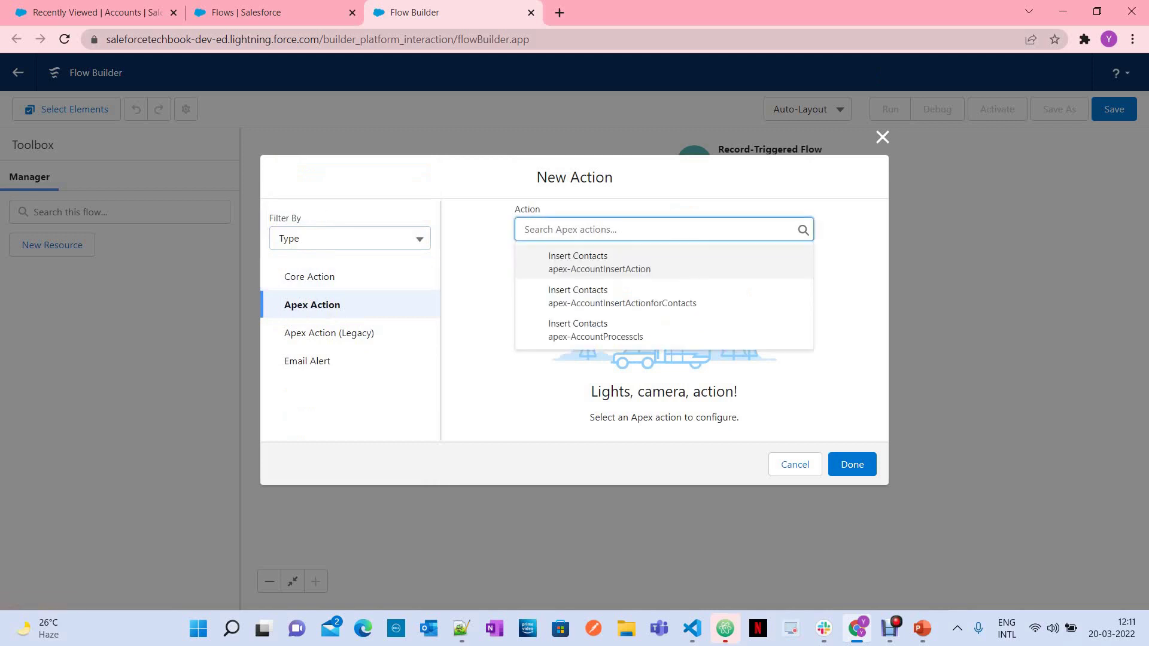
left_click(311, 305)
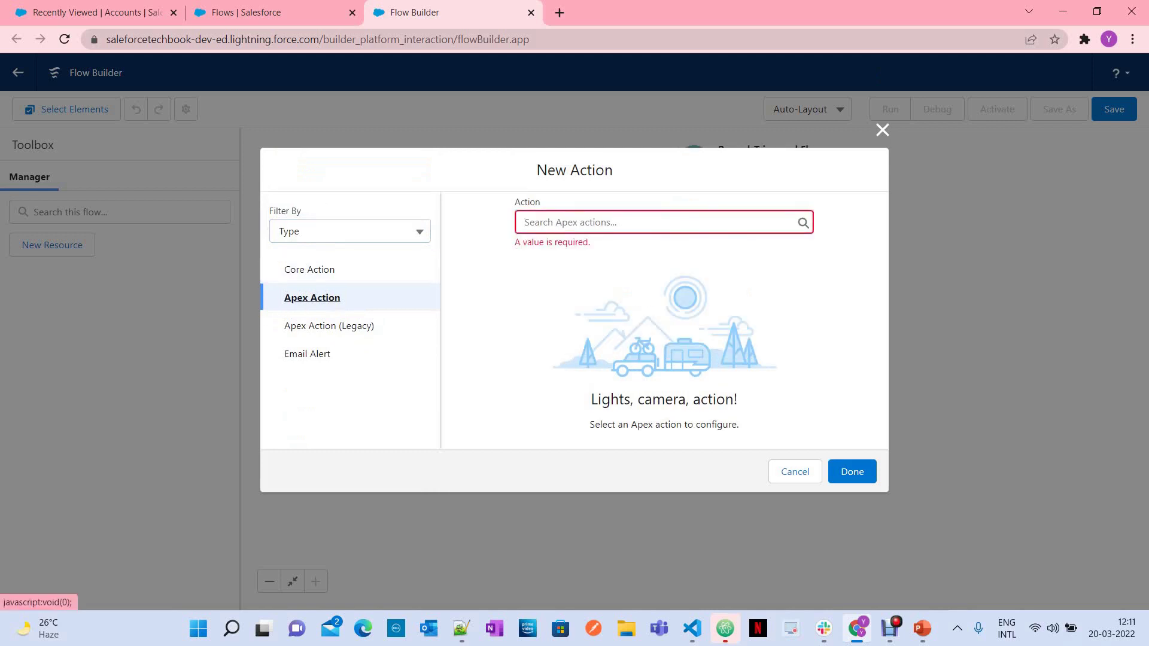
left_click(663, 222)
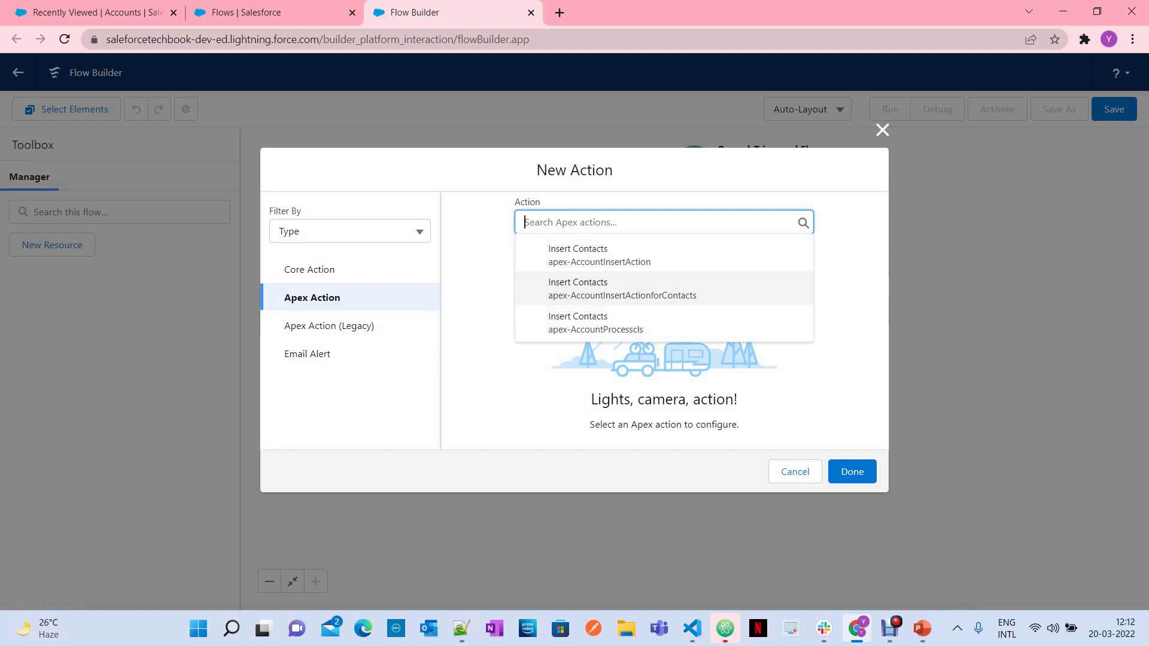
left_click(349, 231)
left_click(526, 222)
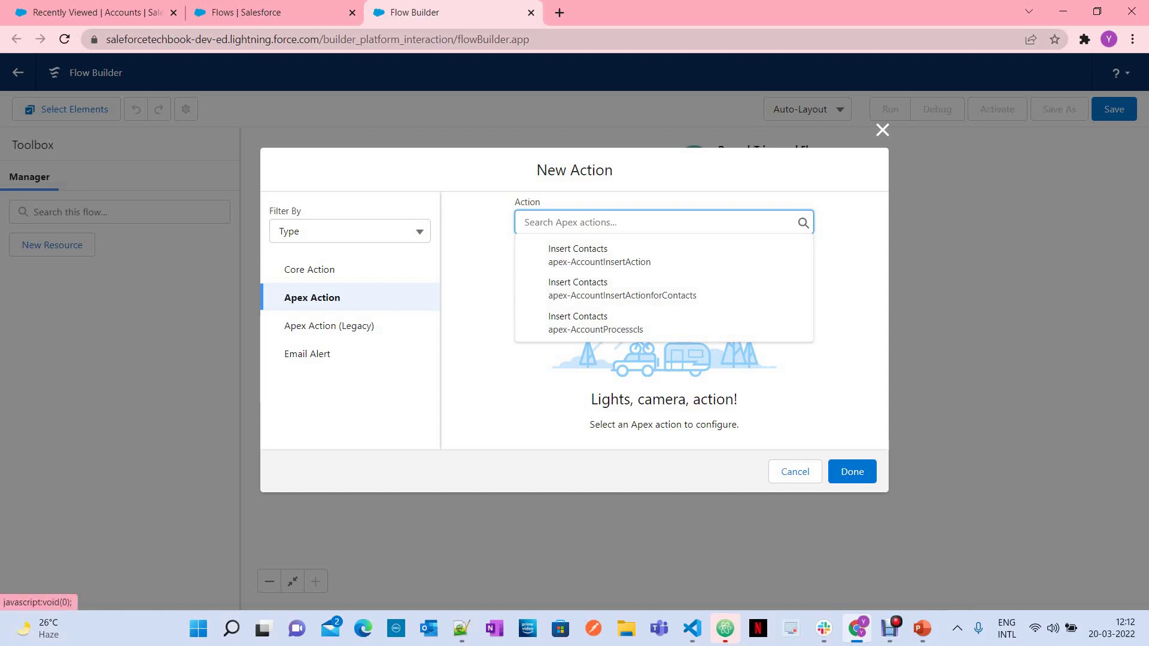
Step: Browse the full action list by Category and return the filter to Type with Apex Action selected
left_click(350, 231)
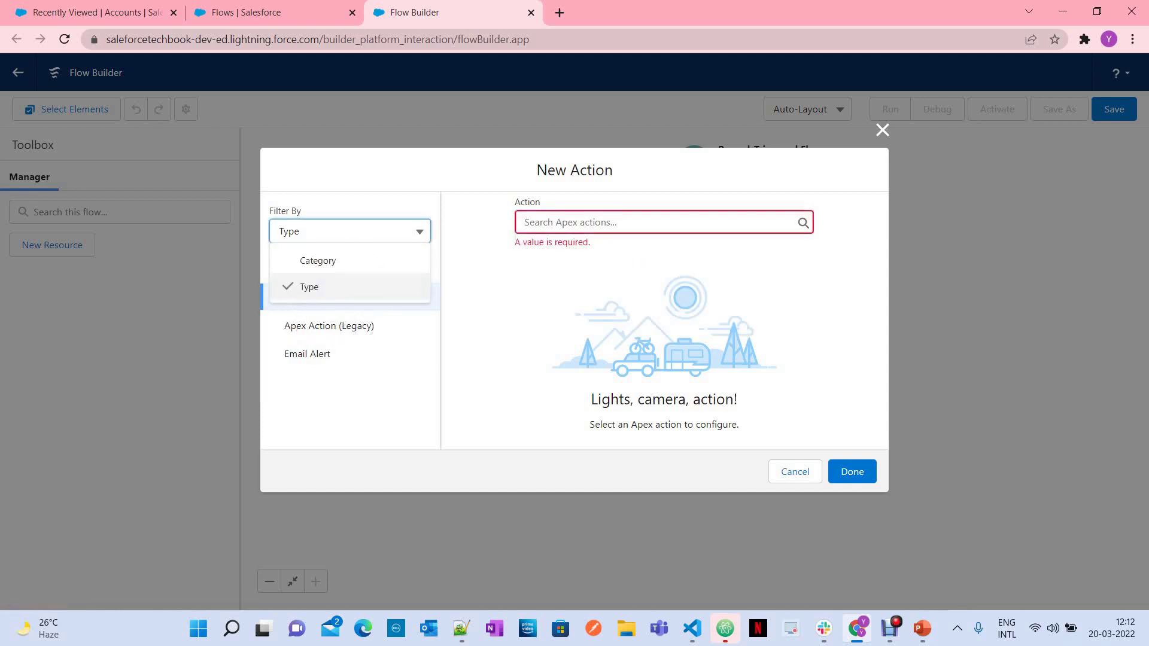
left_click(308, 259)
left_click(656, 170)
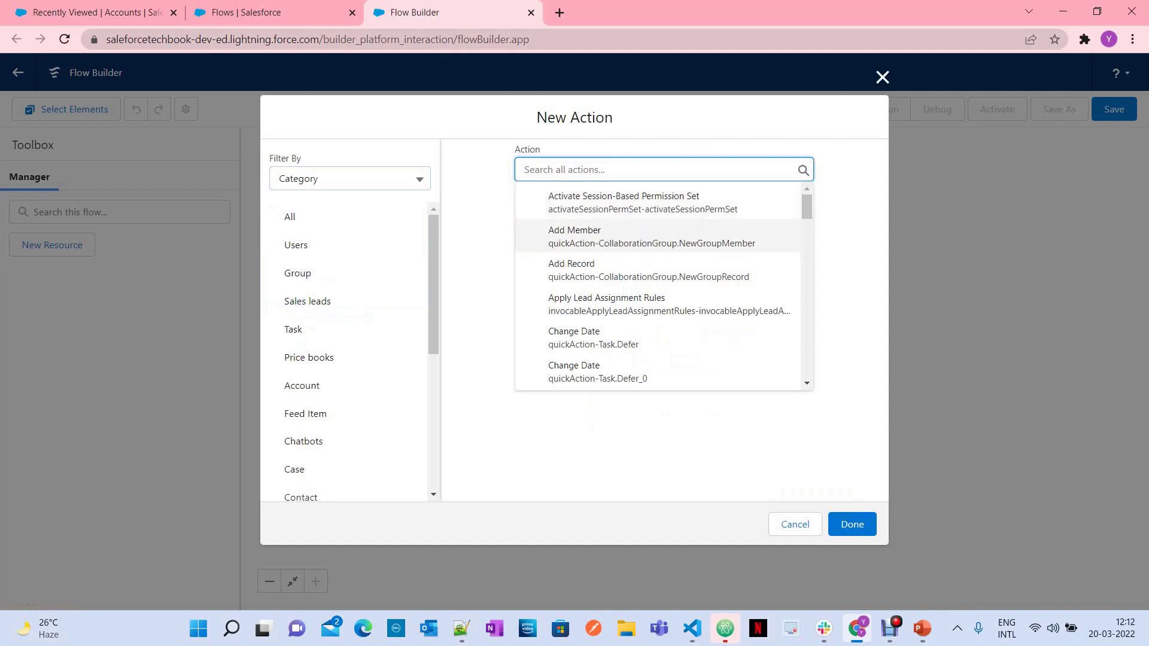
scroll(664, 285, "down", 20)
left_click(350, 179)
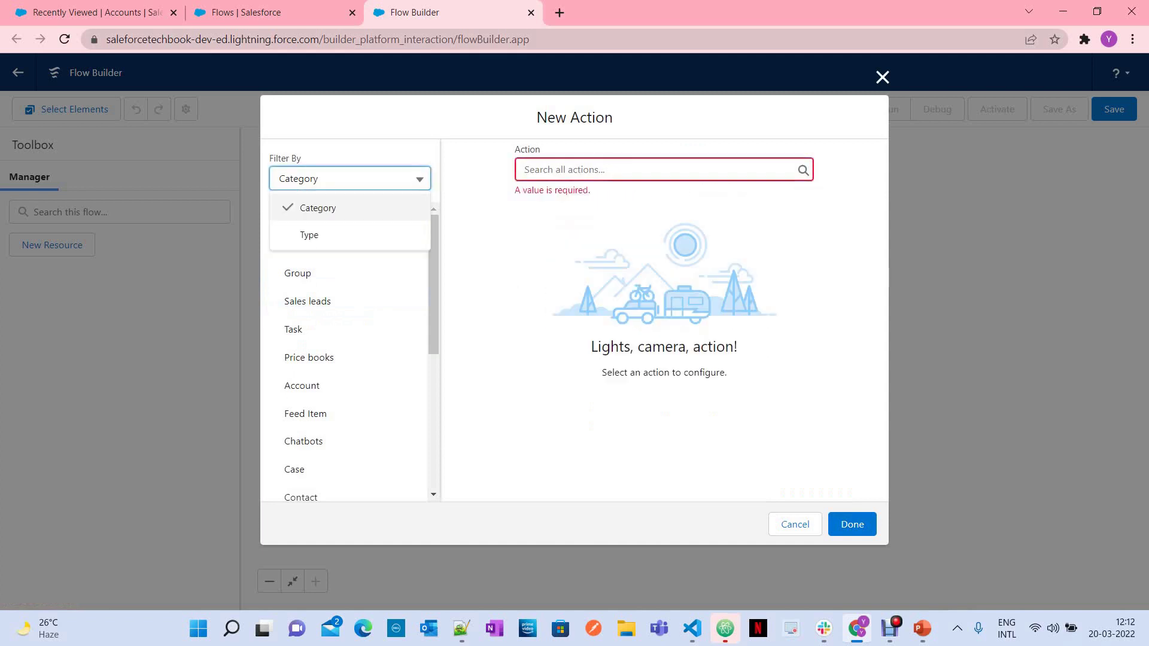
left_click(308, 233)
left_click(312, 298)
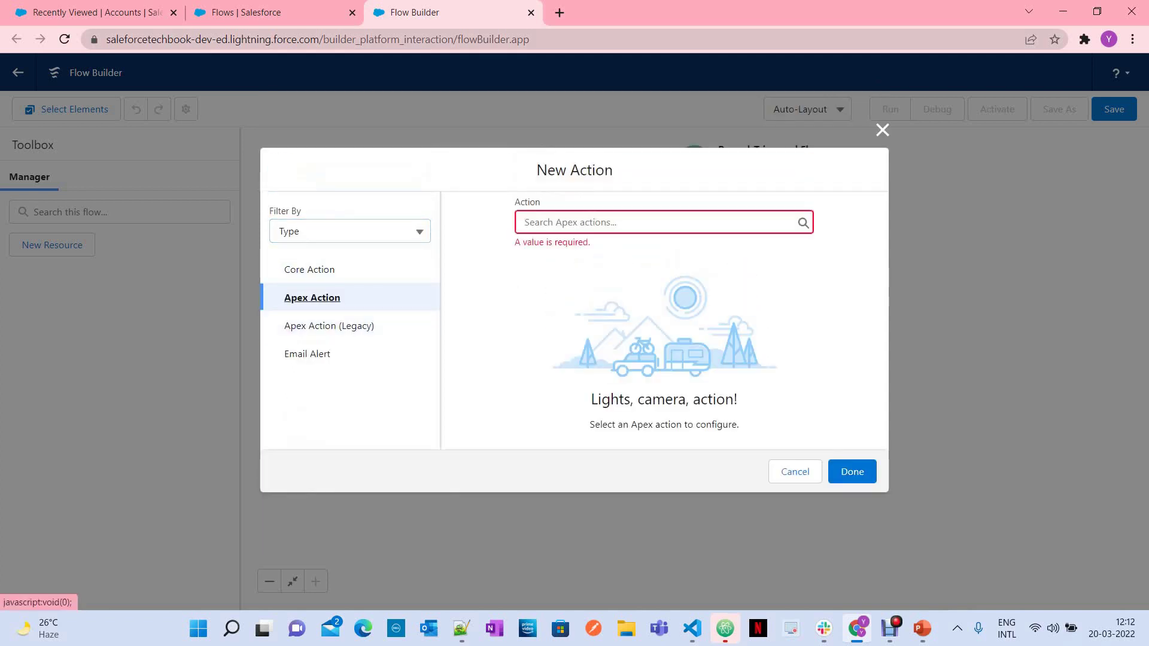
Step: Examine the Insert Contacts entries among the available Apex actions and the class behind each one
left_click(663, 222)
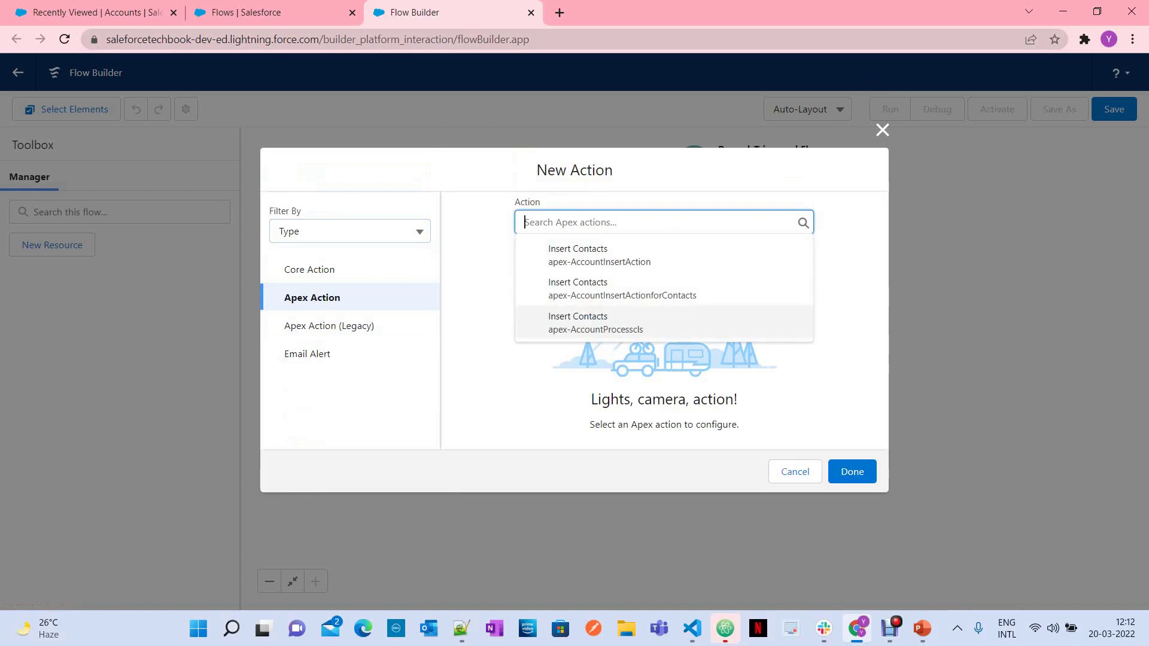
left_click(350, 329)
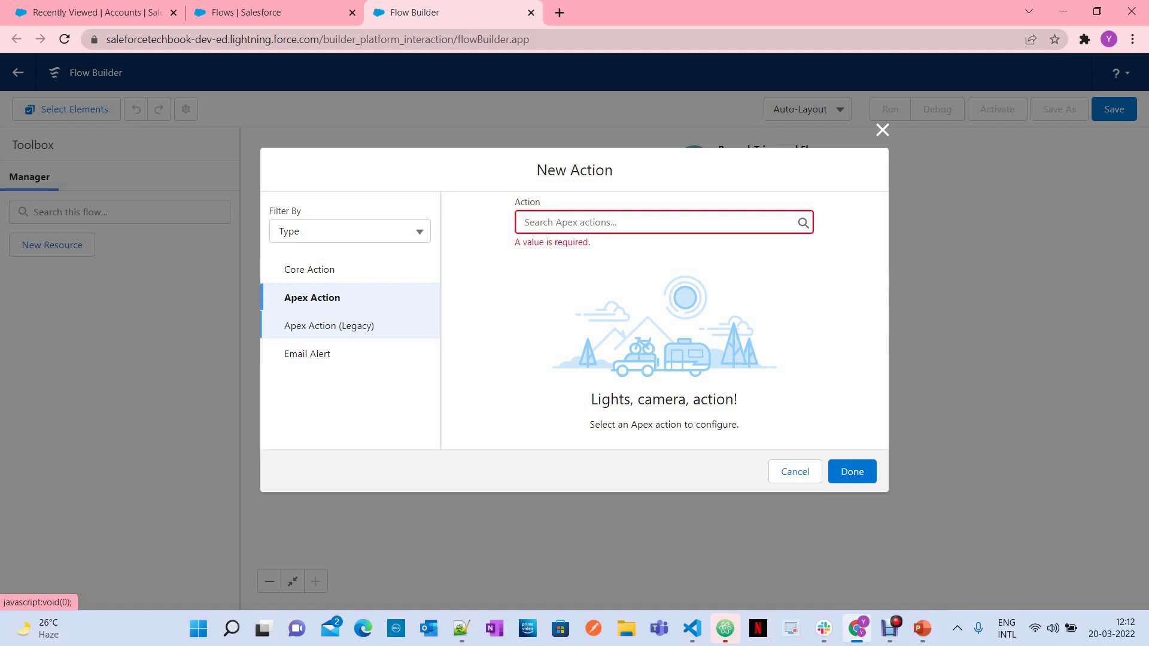
left_click(343, 300)
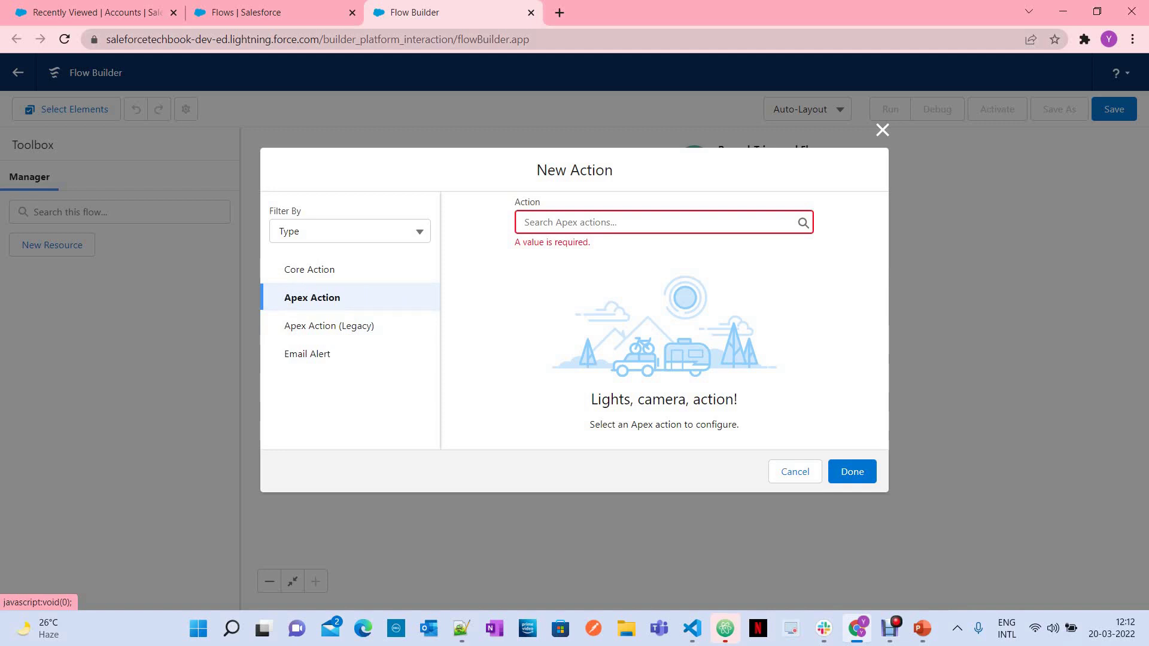
left_click(663, 222)
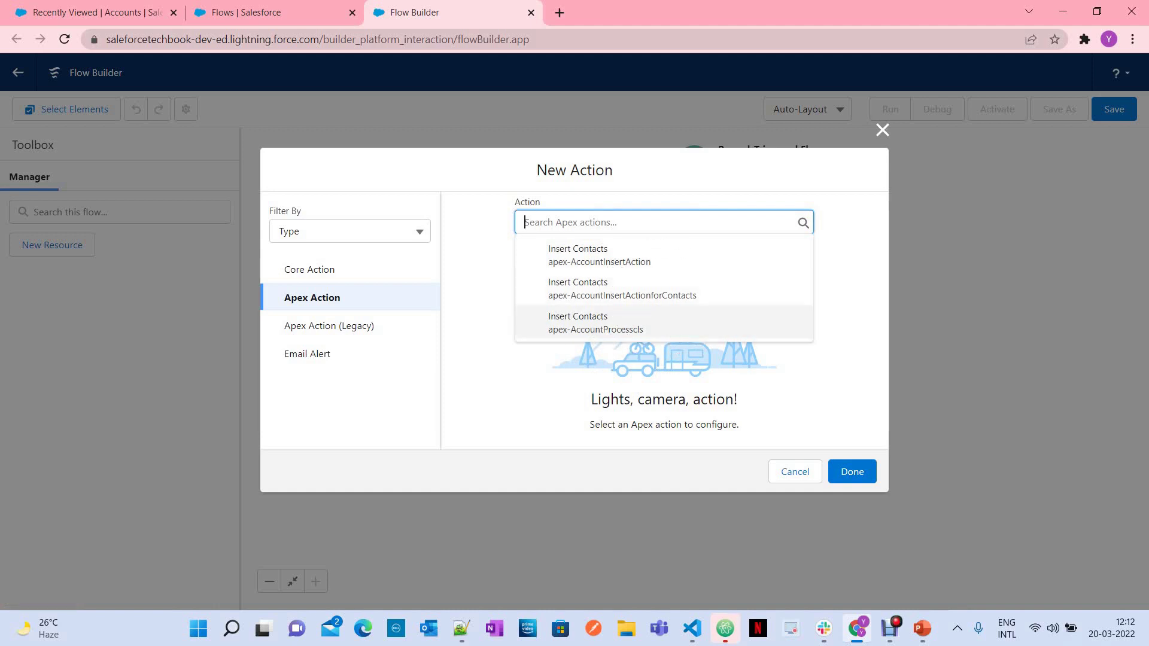
key("ctrl")
key("ctrl")
left_click(562, 318)
left_click(550, 319)
left_click(550, 318)
Step: Compare the invocable method label and class name in AccountProcesscls.cls in Visual Studio Code with the Apex actions offered in Flow Builder
left_click(692, 628)
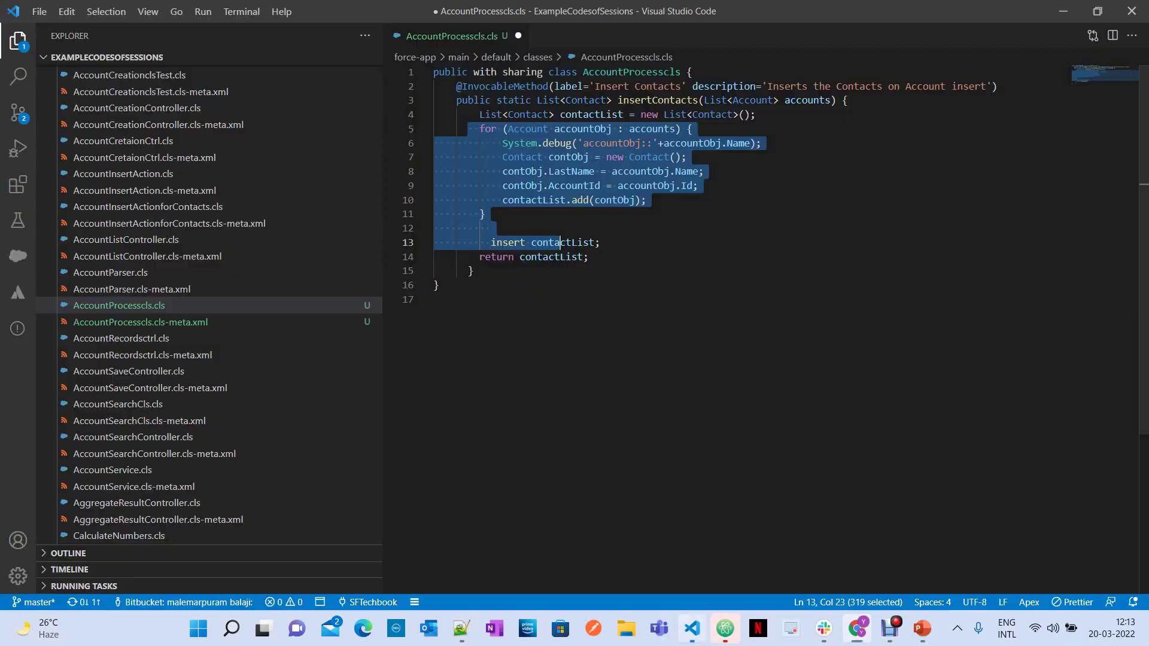
key("ctrl")
left_click_drag(595, 86, 682, 86)
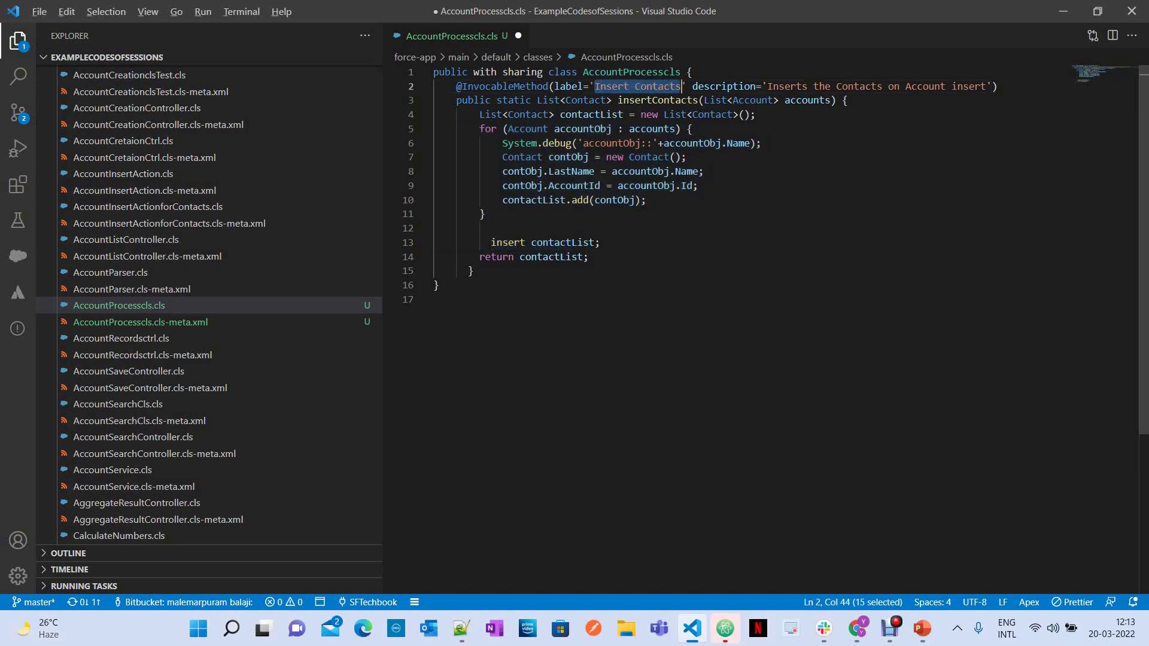
key("alt+Tab")
left_click(575, 222)
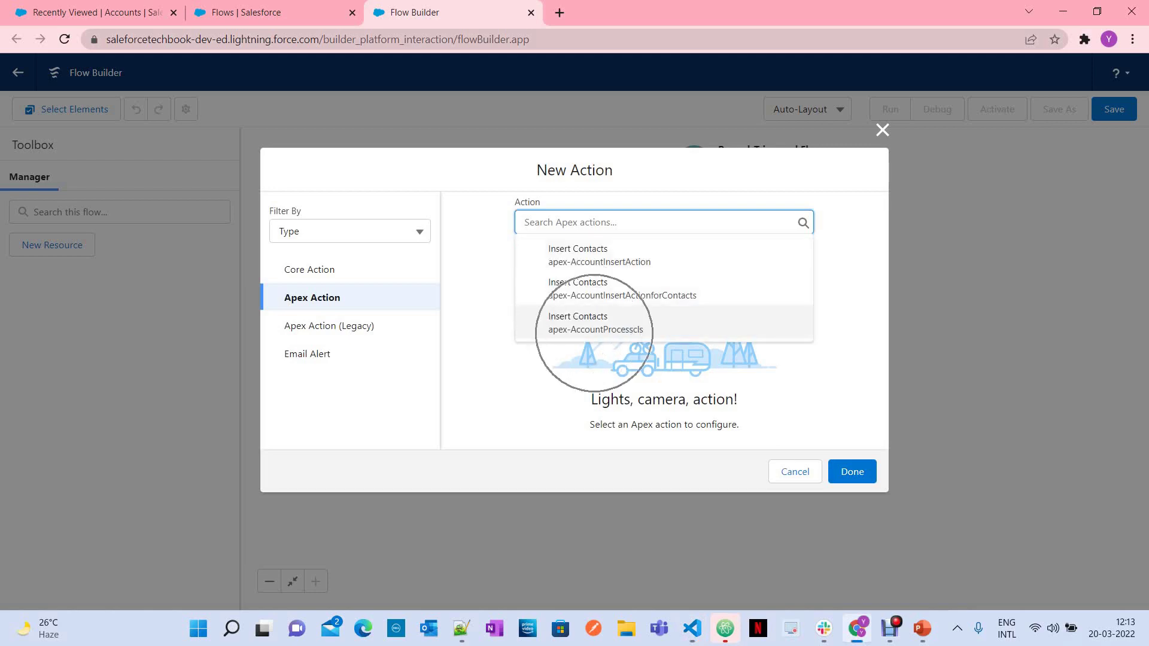
key("alt+Tab")
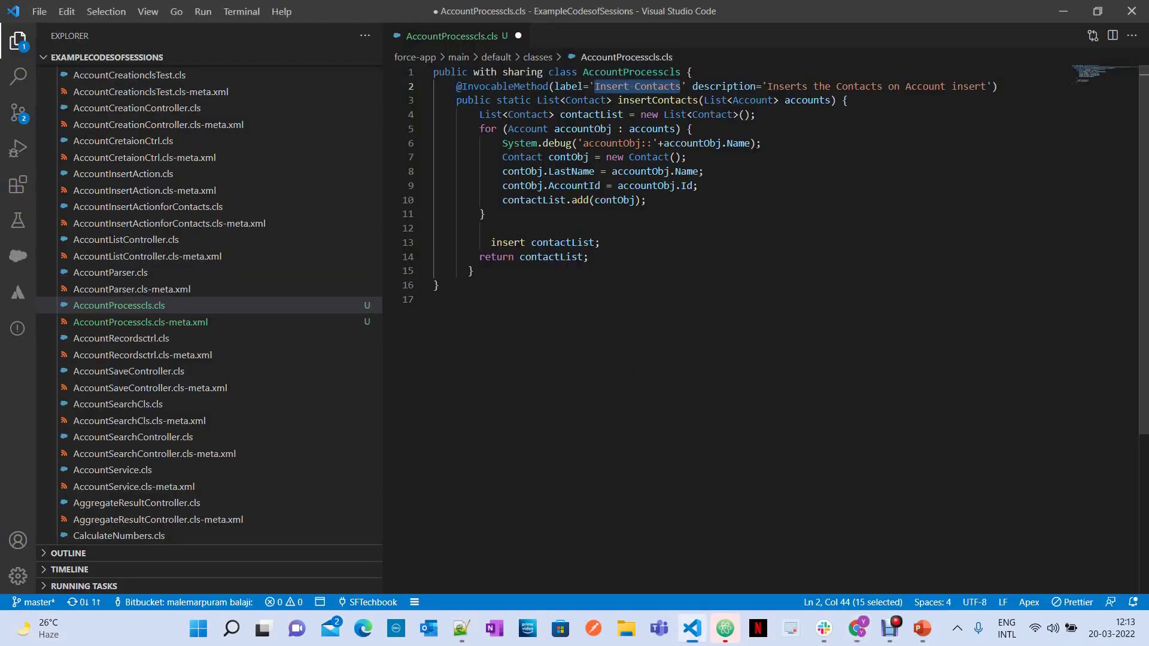
double_click(630, 72)
key("alt+Tab")
Step: Choose the Insert Contacts action from apex-AccountProcesscls and label it "Contact Creation on Account Creation"
left_click(622, 222)
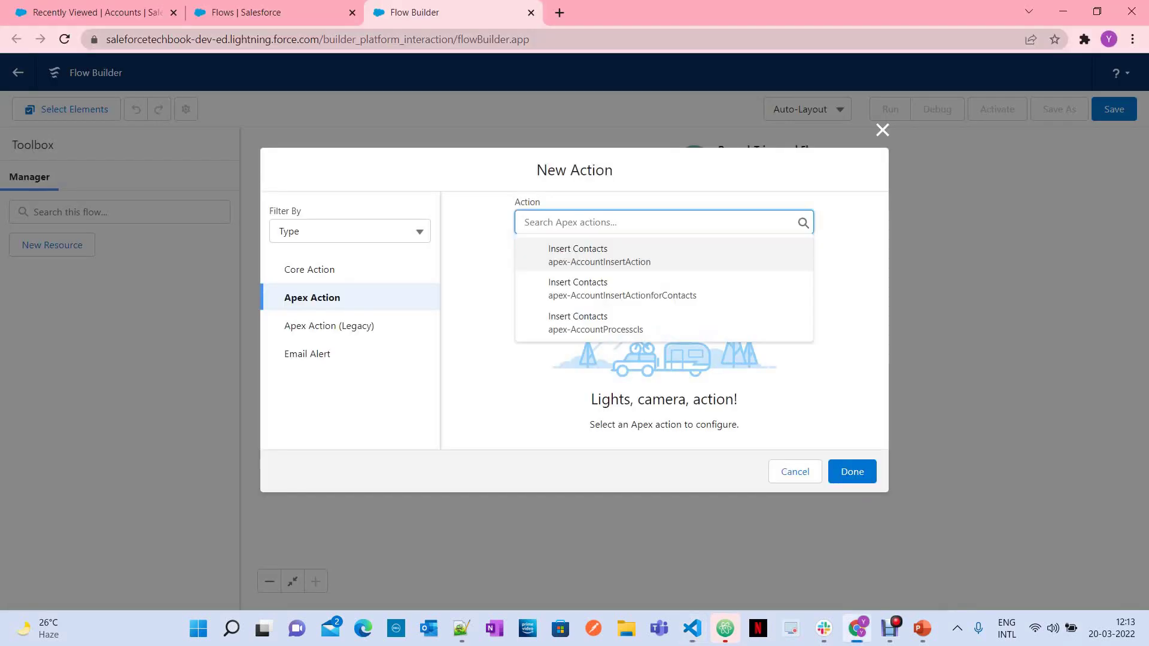
left_click(595, 322)
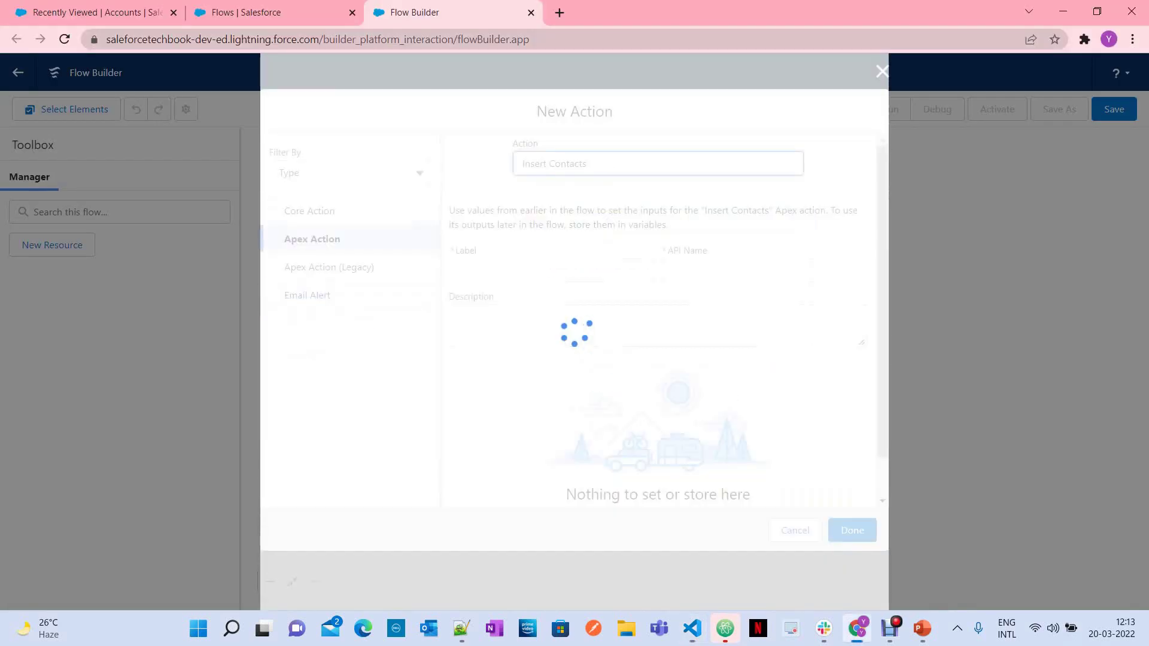
left_click(554, 275)
type("Contact  Creati")
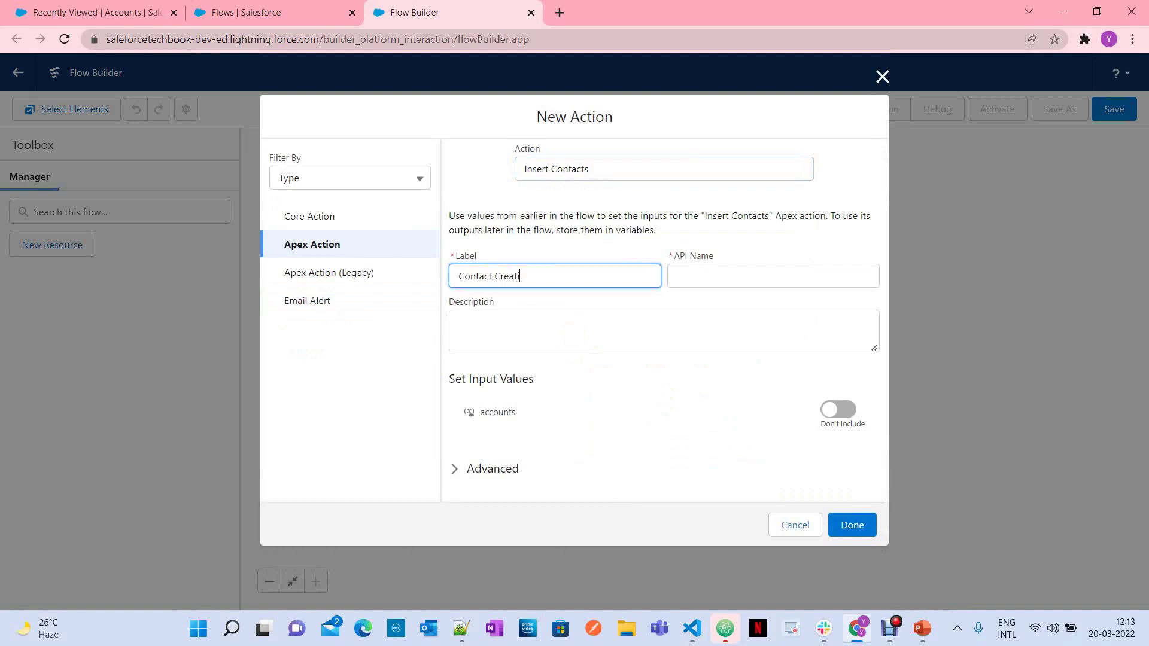
type("on on Account Creation")
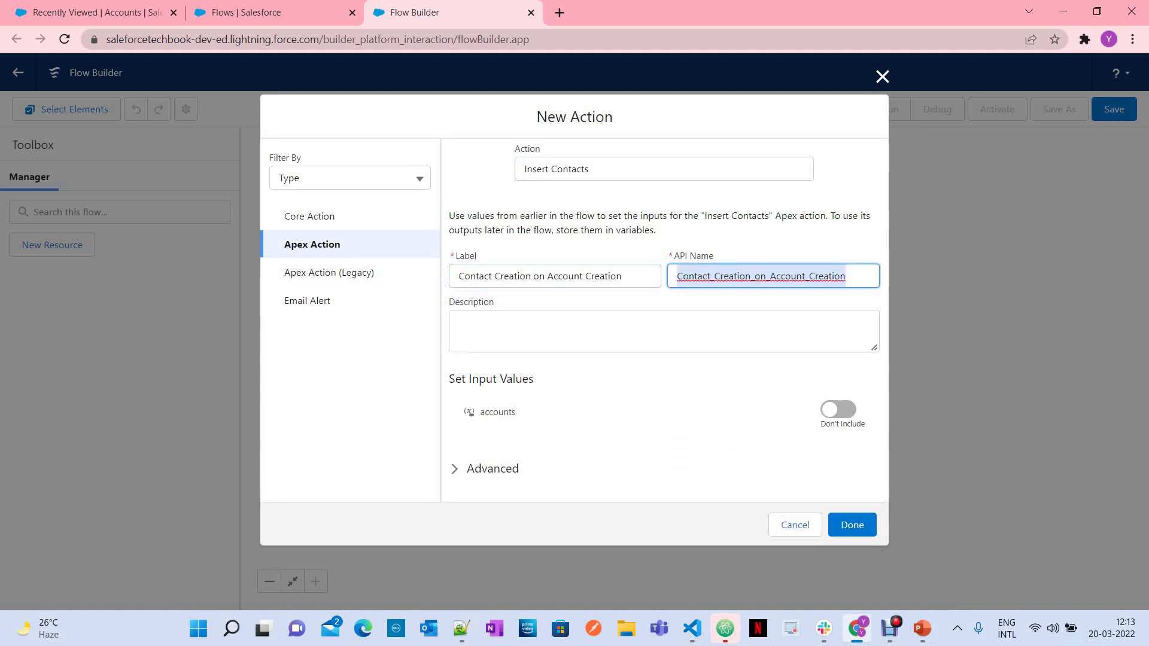
key("ctrl")
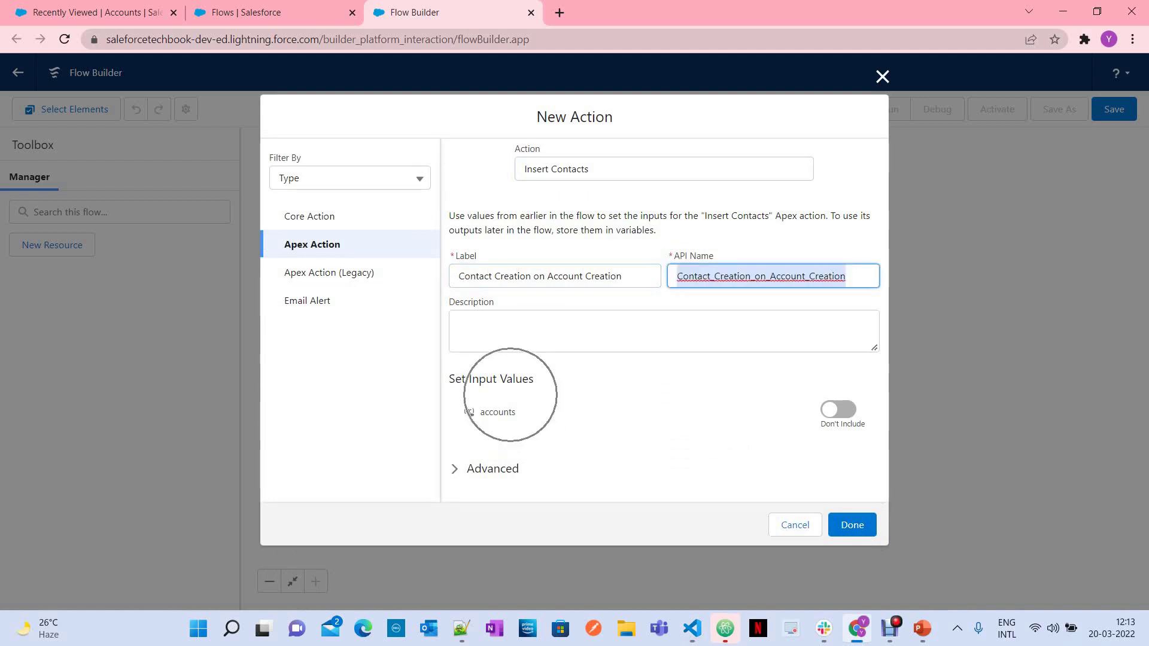
Step: Compare the action's accounts input with the insertContacts method parameter in Visual Studio Code and return to Flow Builder
left_click_drag(515, 411, 479, 412)
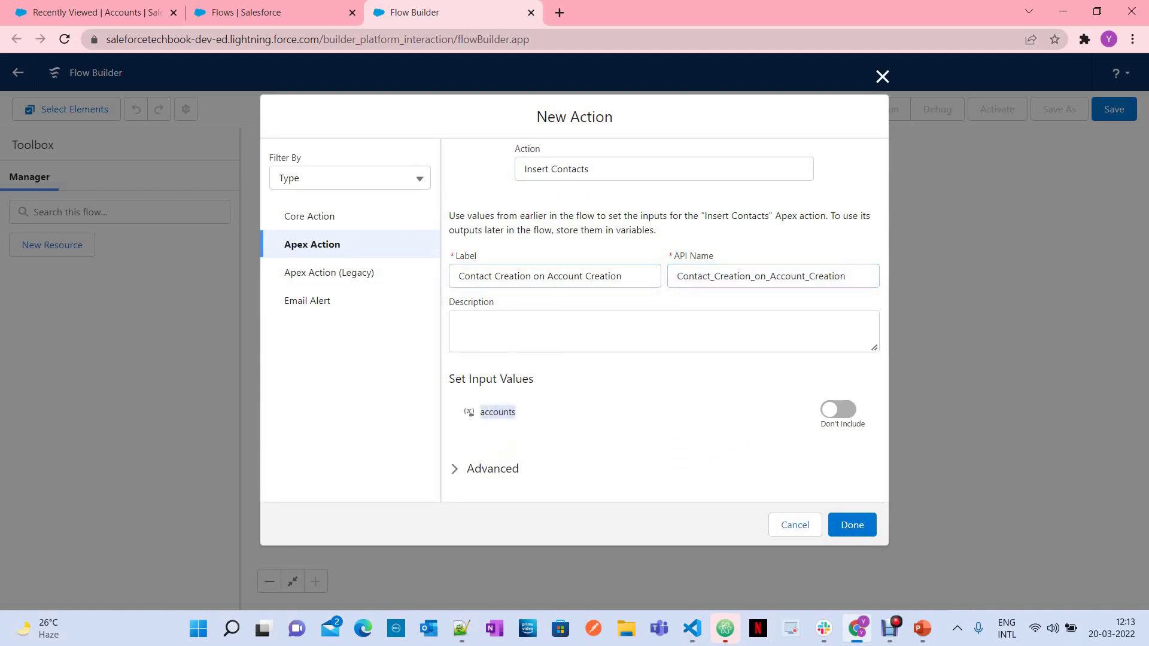
key("alt+Tab")
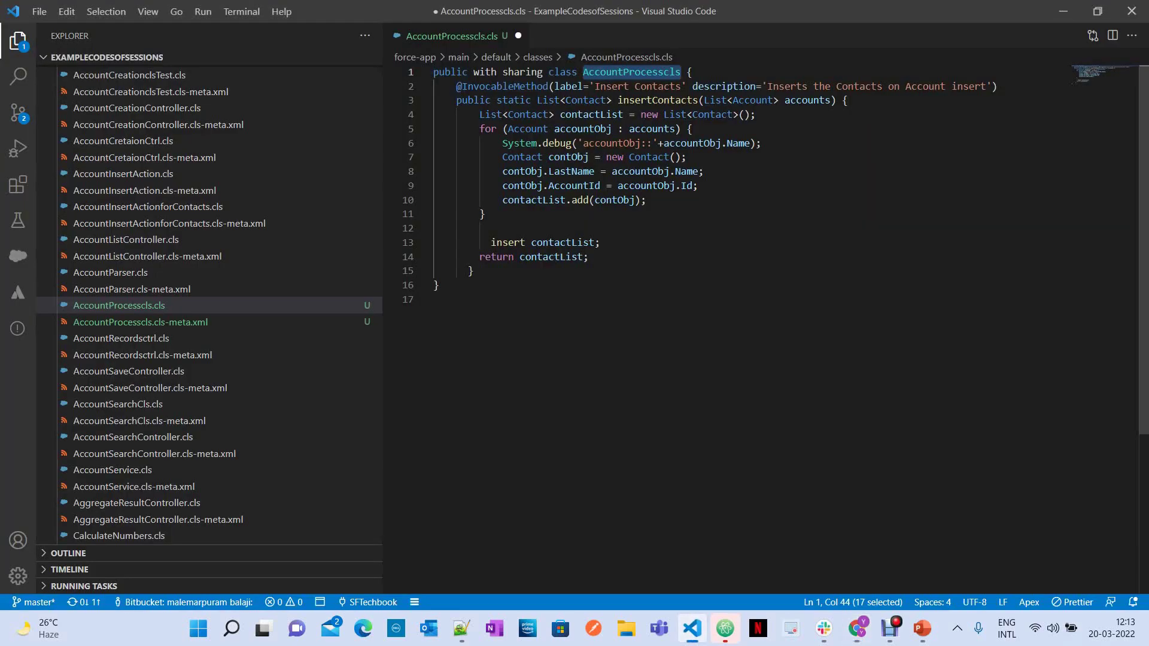
double_click(806, 100)
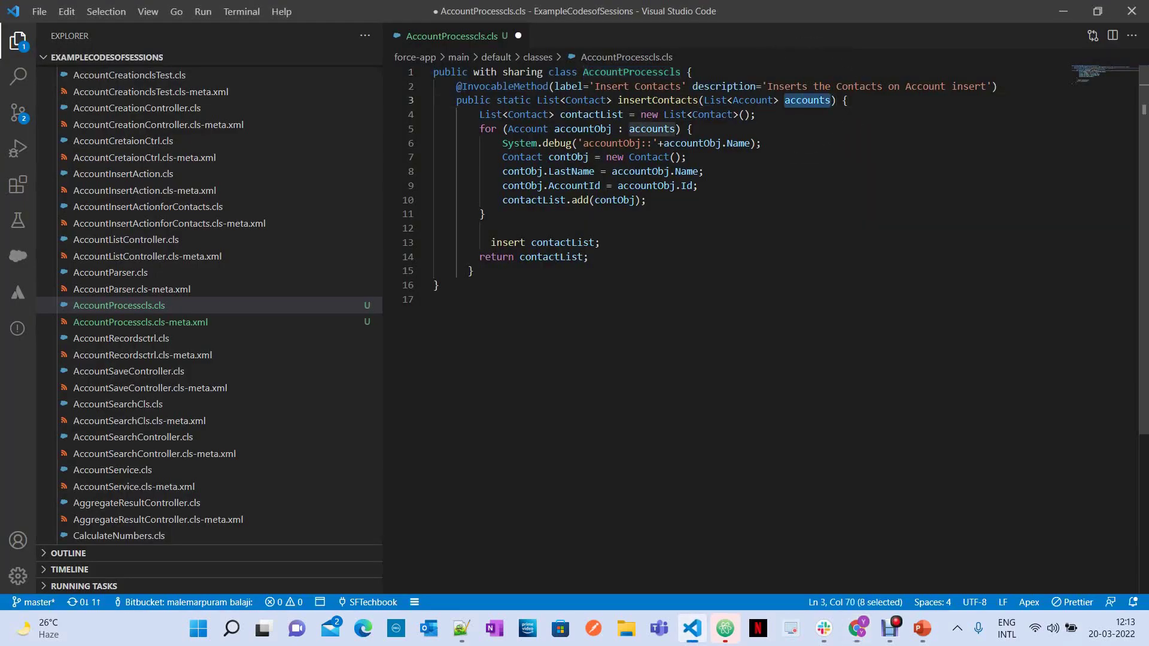
key("alt+Tab")
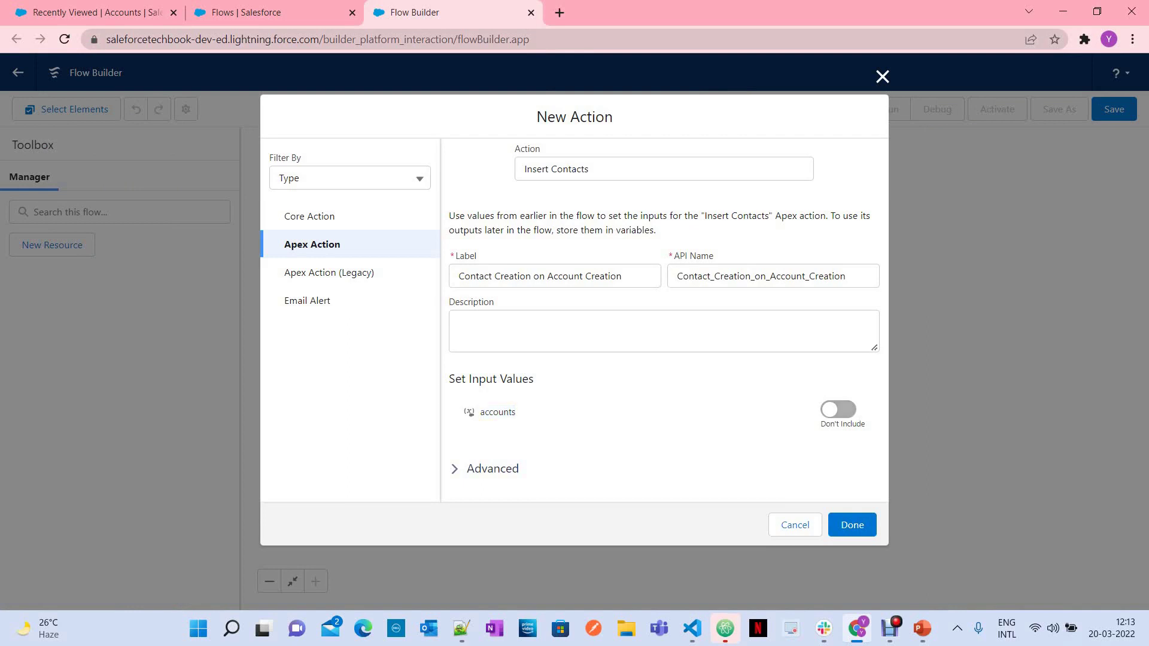
Step: Include the accounts input value for the action and set it to the triggering record, {!$Record}
left_click(837, 409)
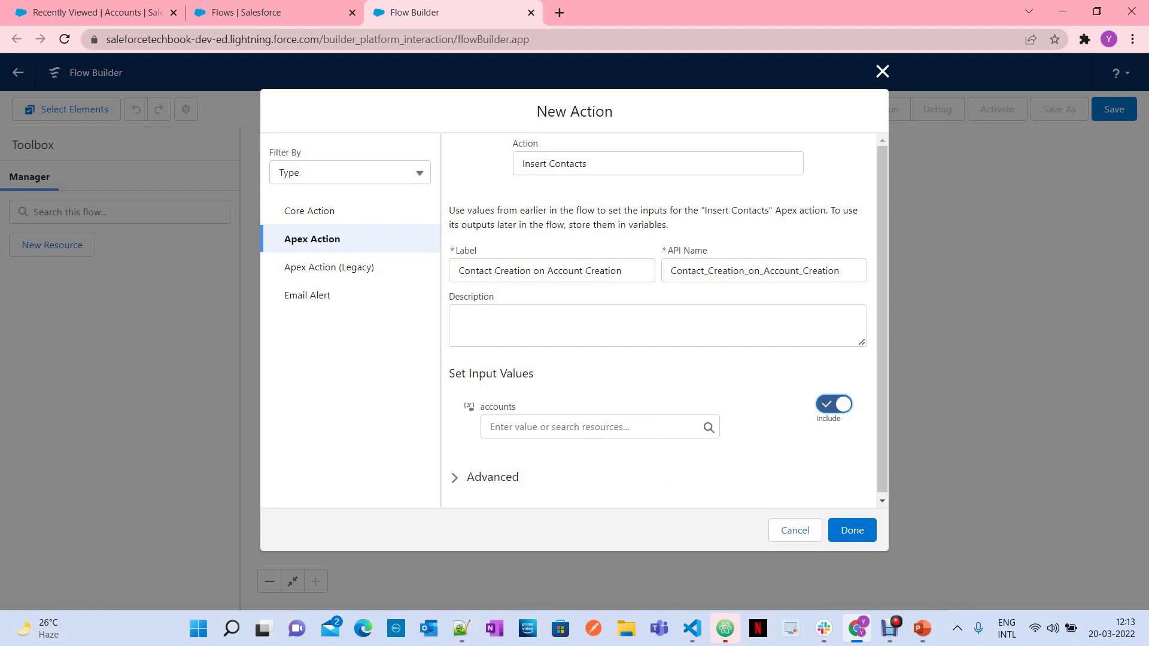
left_click(834, 404)
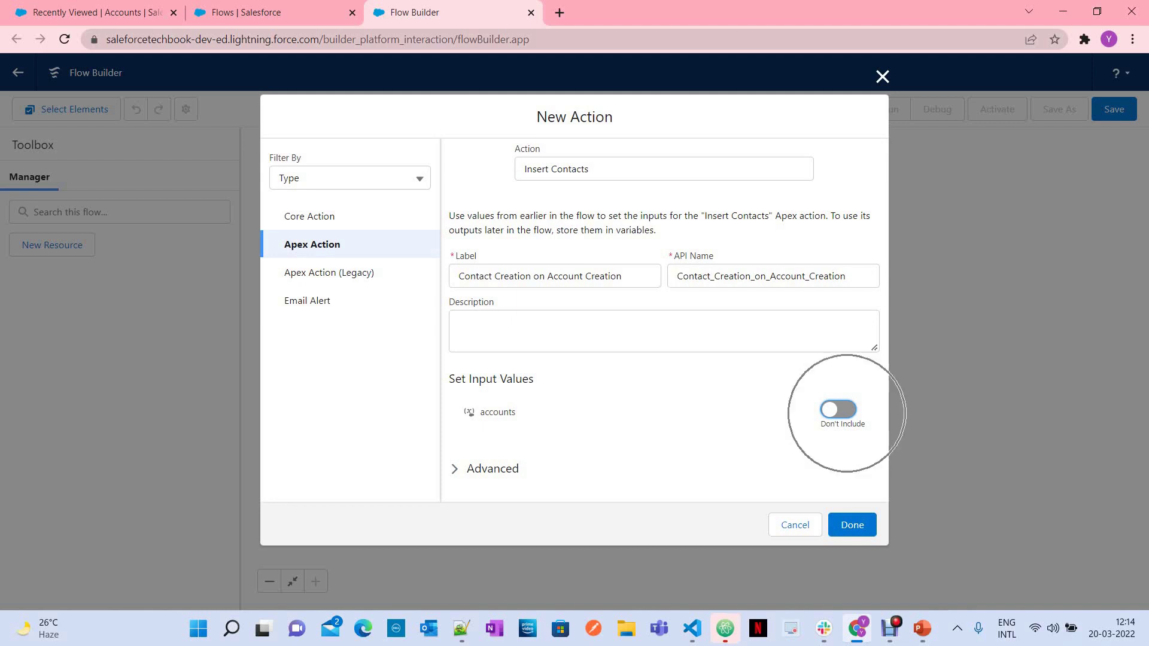
key("space")
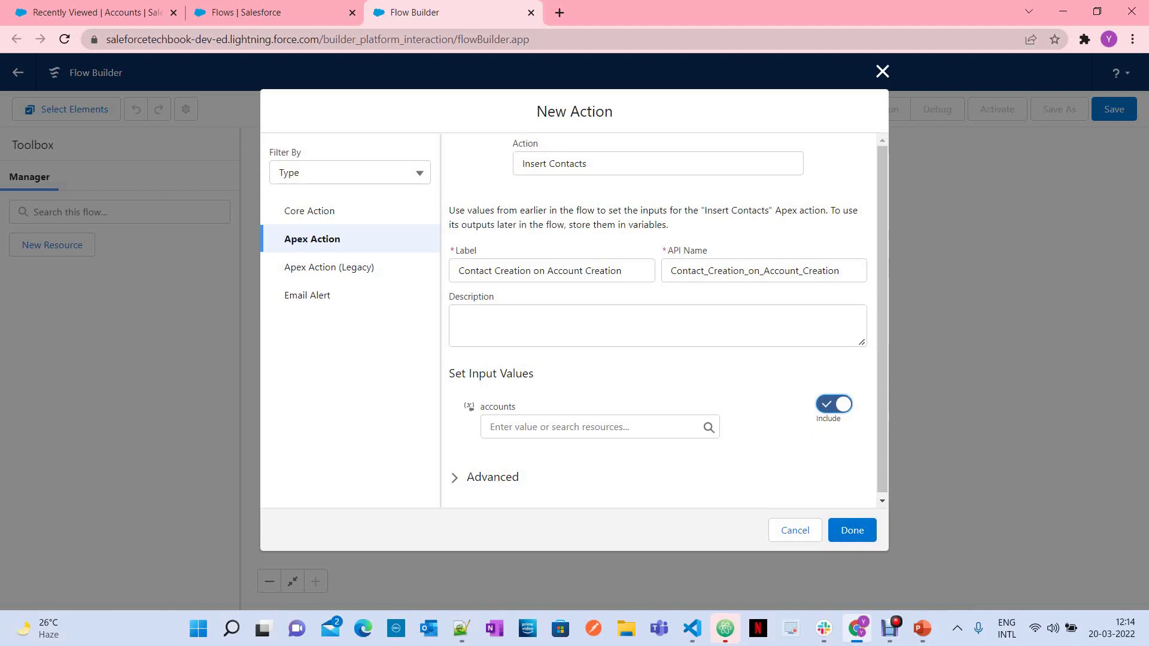
left_click(600, 426)
key("Down")
key("Down")
key("Down")
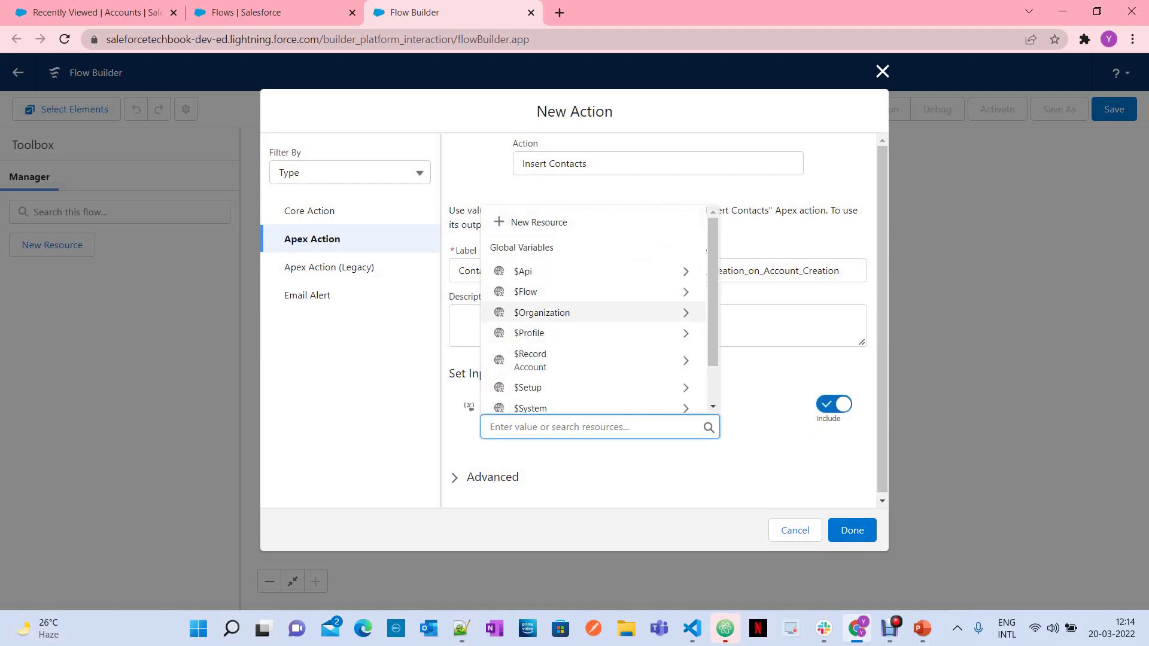
key("Return")
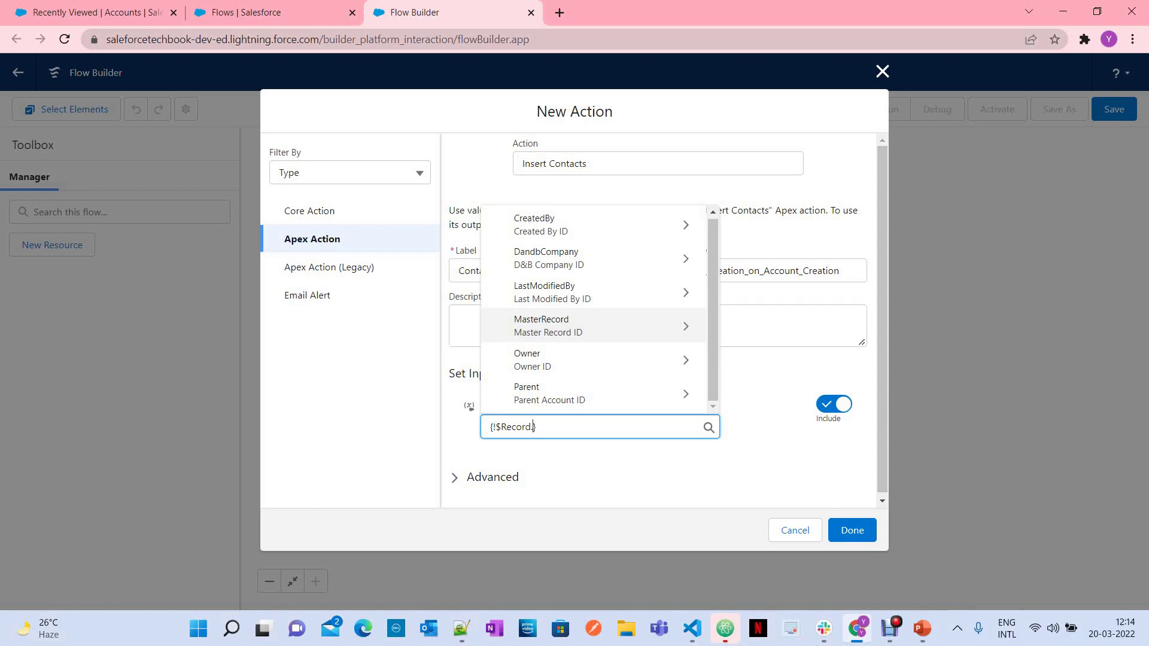
key("BackSpace")
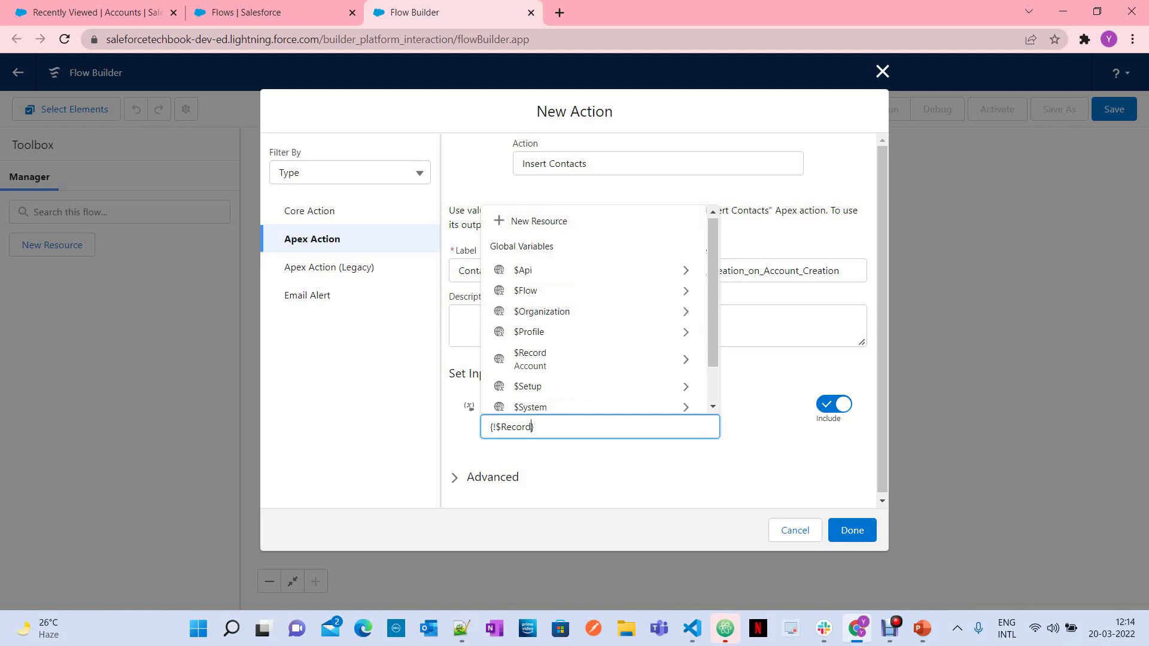
key("Tab")
key("ctrl")
key("ctrl")
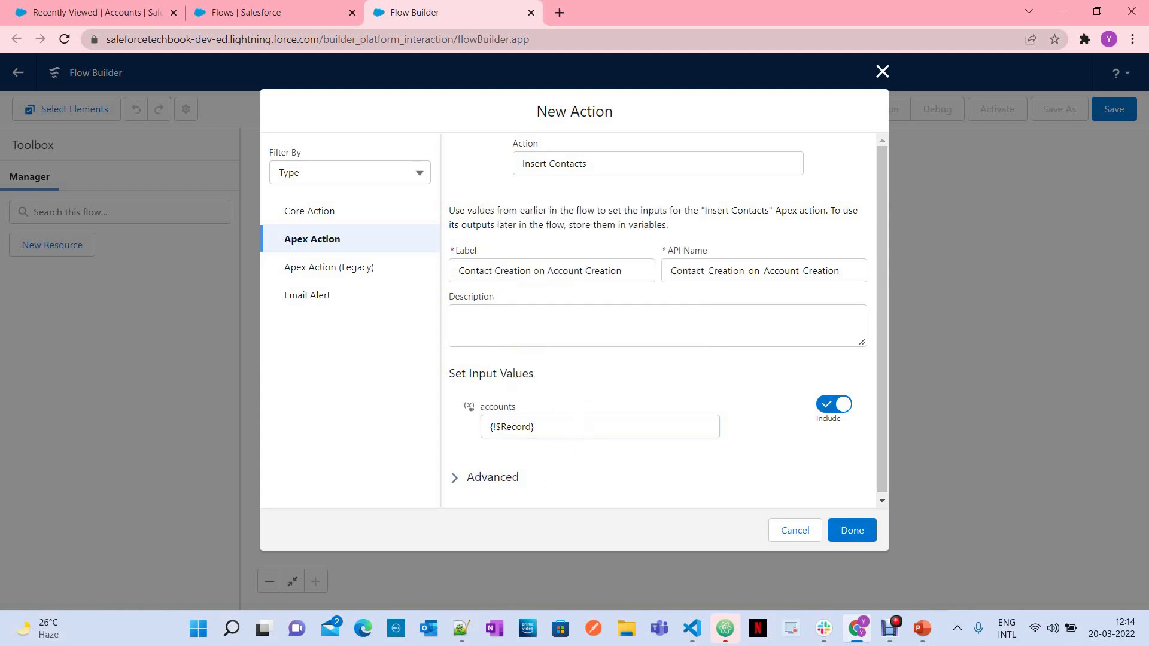
left_click(492, 474)
scroll(658, 320, "down", 1)
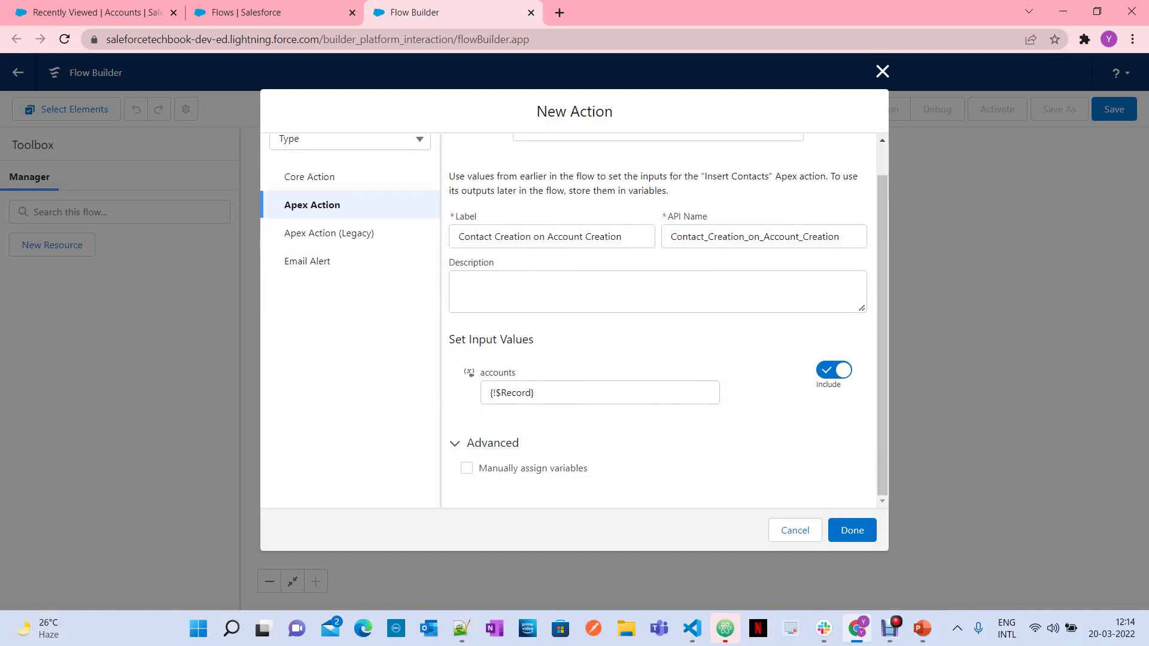
left_click(466, 467)
left_click(466, 468)
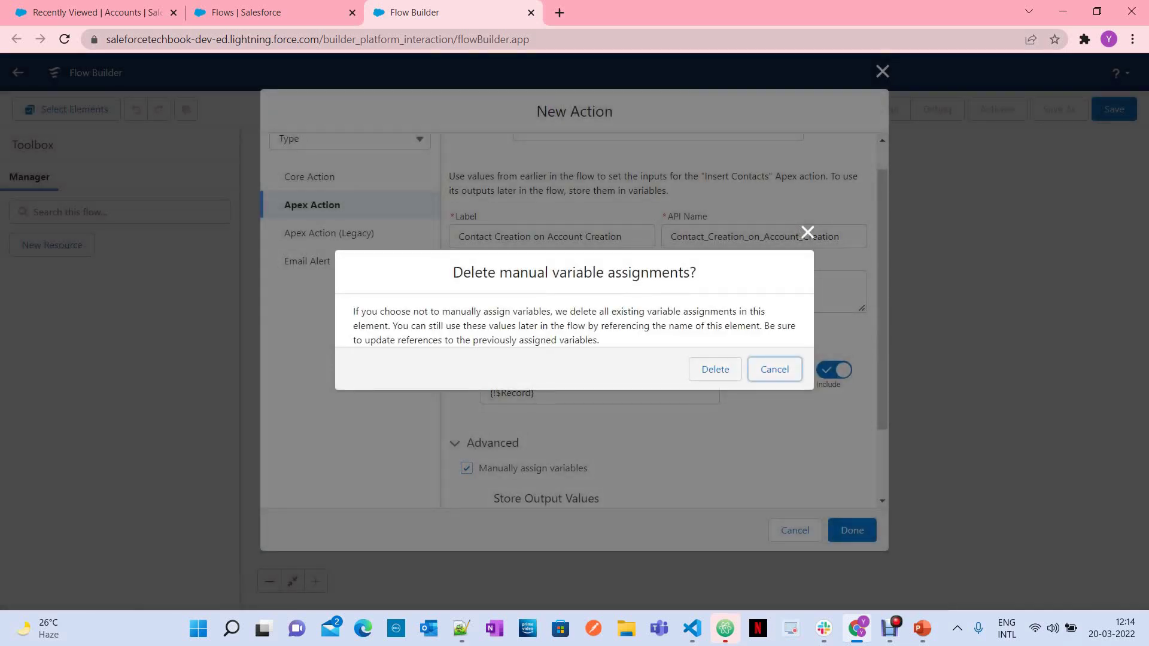
left_click(807, 232)
scroll(658, 321, "down", 2)
left_click(635, 458)
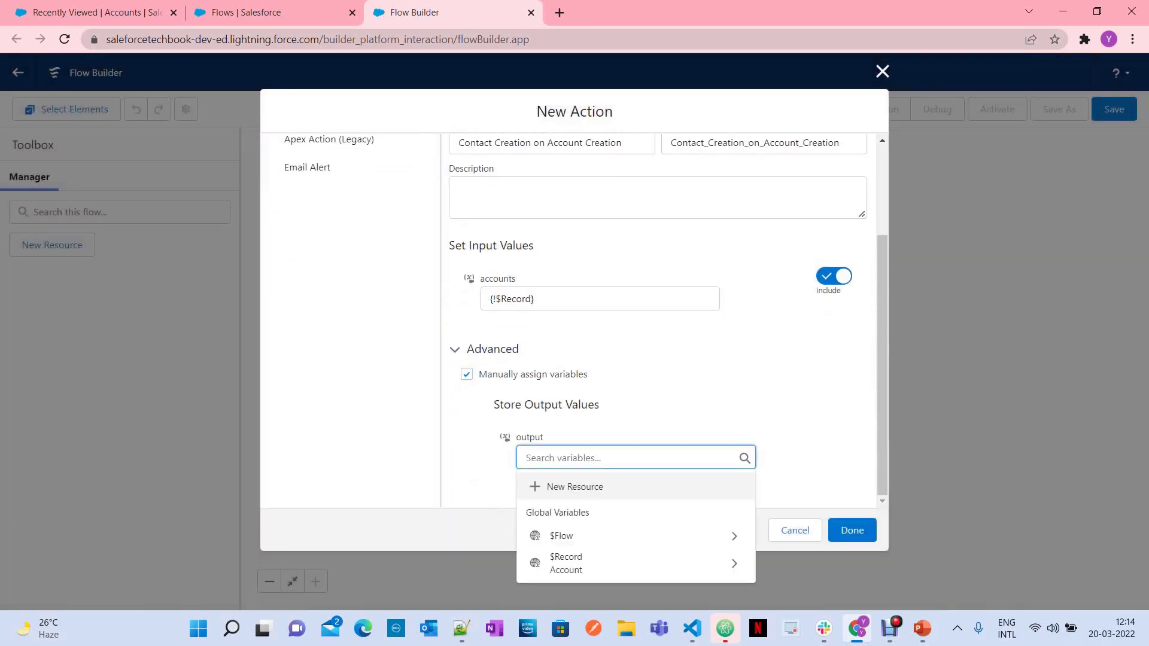
left_click(574, 486)
key("space")
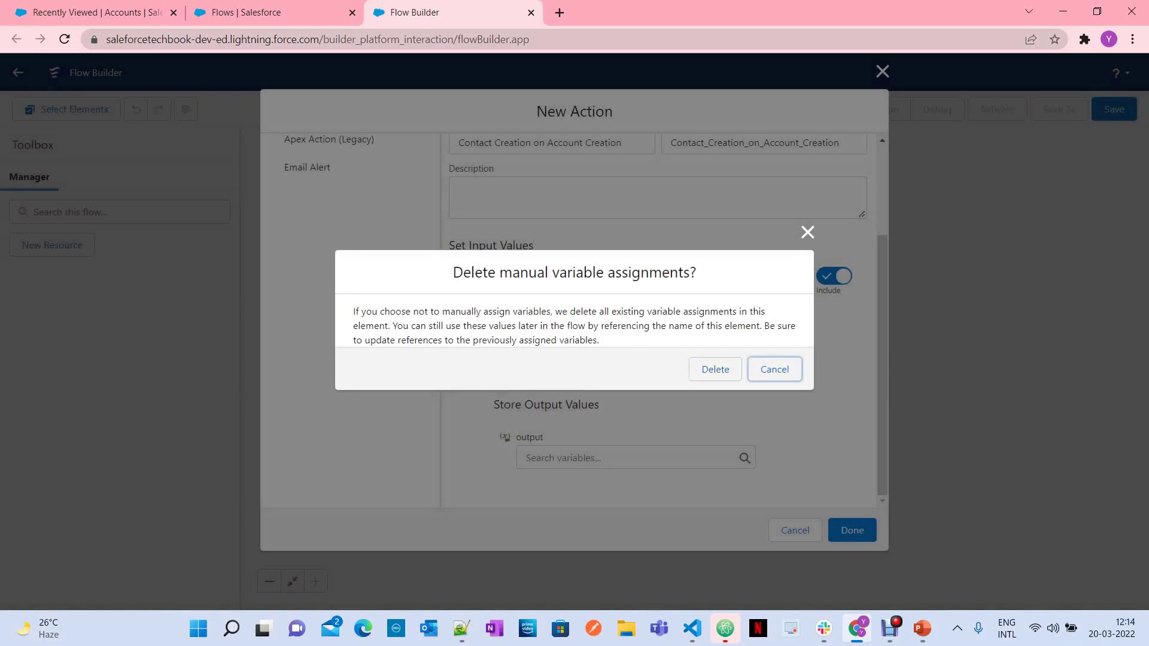
key("shift+Tab")
key("Return")
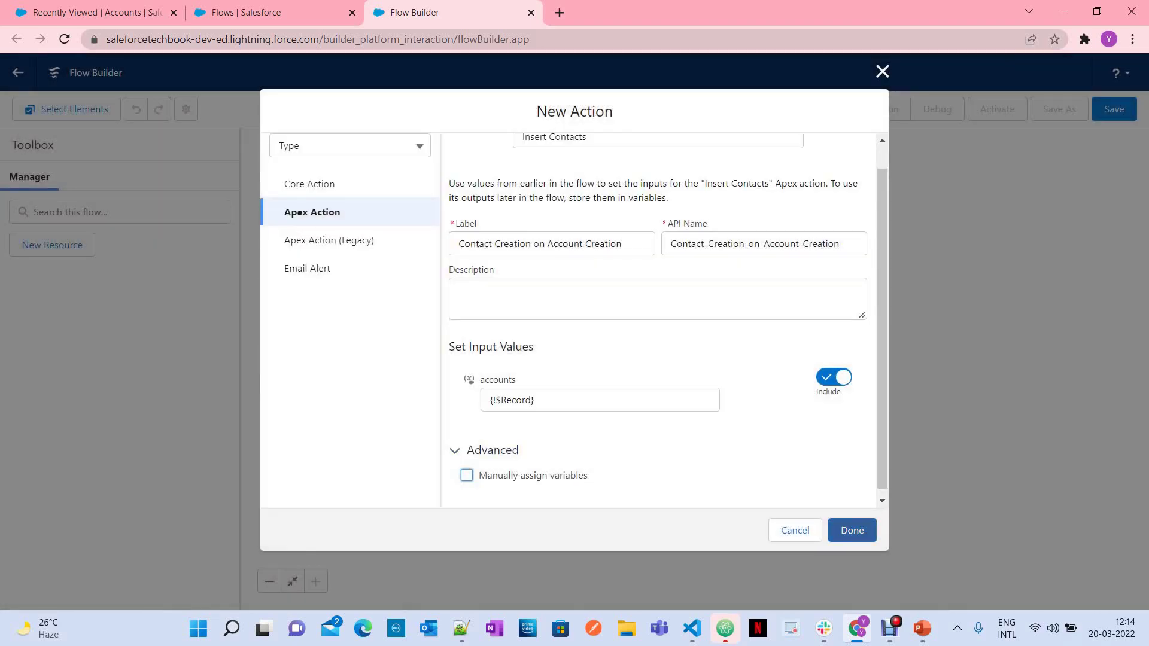
Step: Finish configuring the Insert Contacts action and add it to the flow without manually assigned output variables
scroll(658, 320, "down", 1)
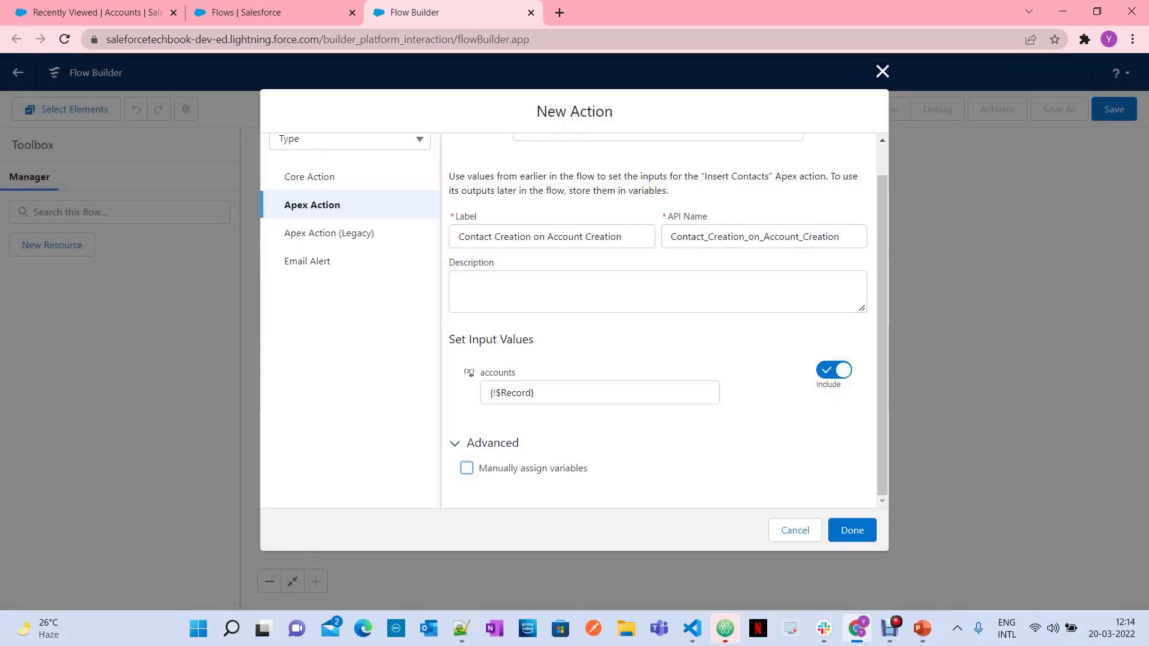
left_click(850, 530)
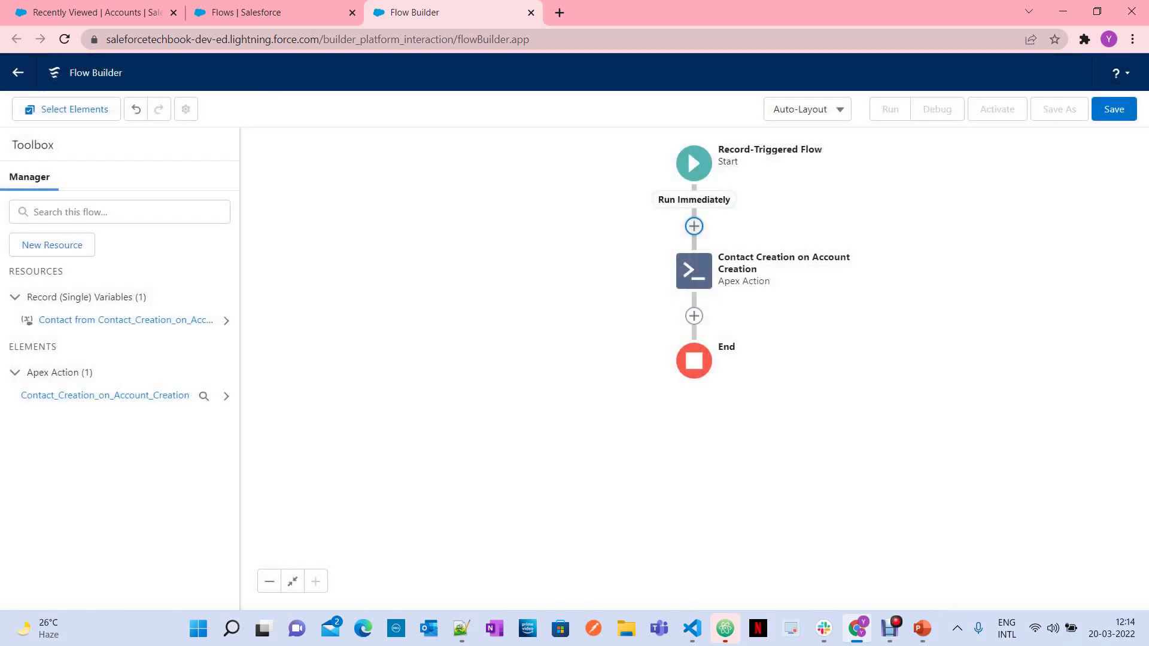
Step: Save the flow with the label "Contact Creation on Account Creation Flow" and activate it
key("ctrl+s")
type("Contact Creation ")
type("on Acount Cre")
key("BackSpace")
key("BackSpace")
key("BackSpace")
key("BackSpace")
key("BackSpace")
key("BackSpace")
key("BackSpace")
type("co")
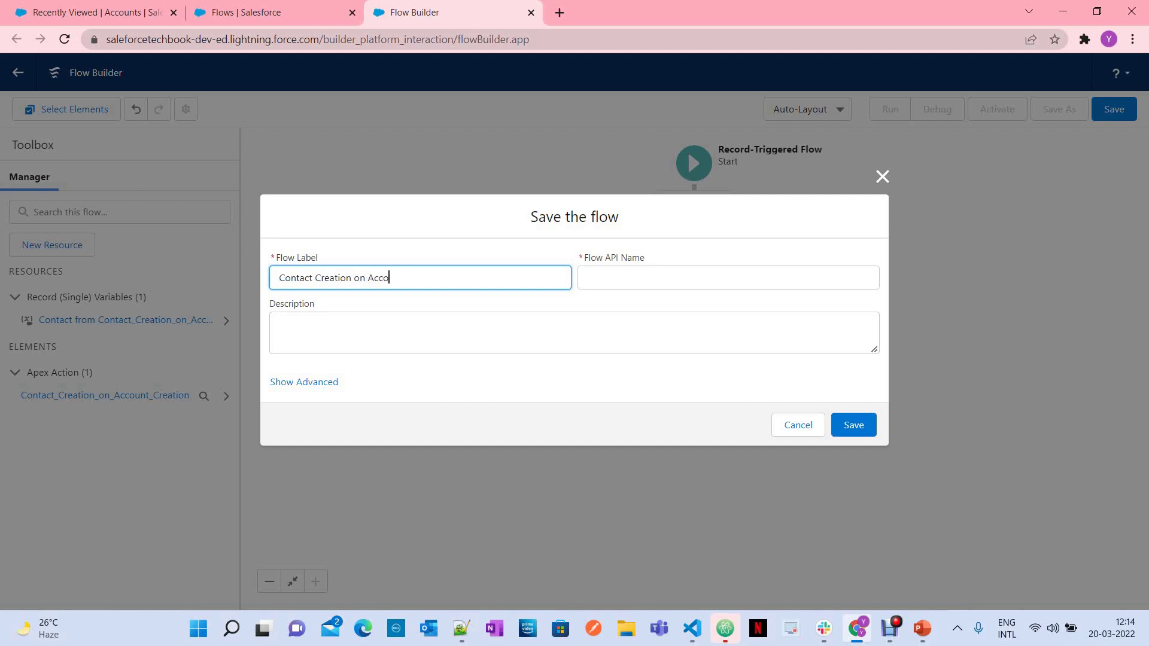
type("unt Creation Flow")
key("Tab")
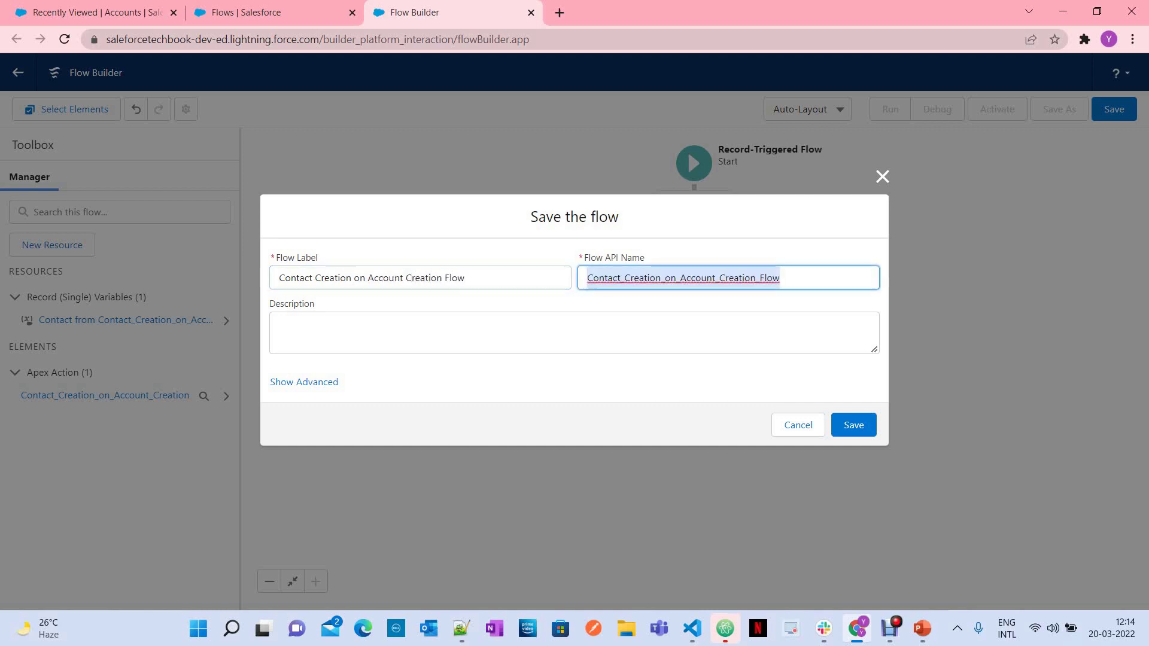
key("Return")
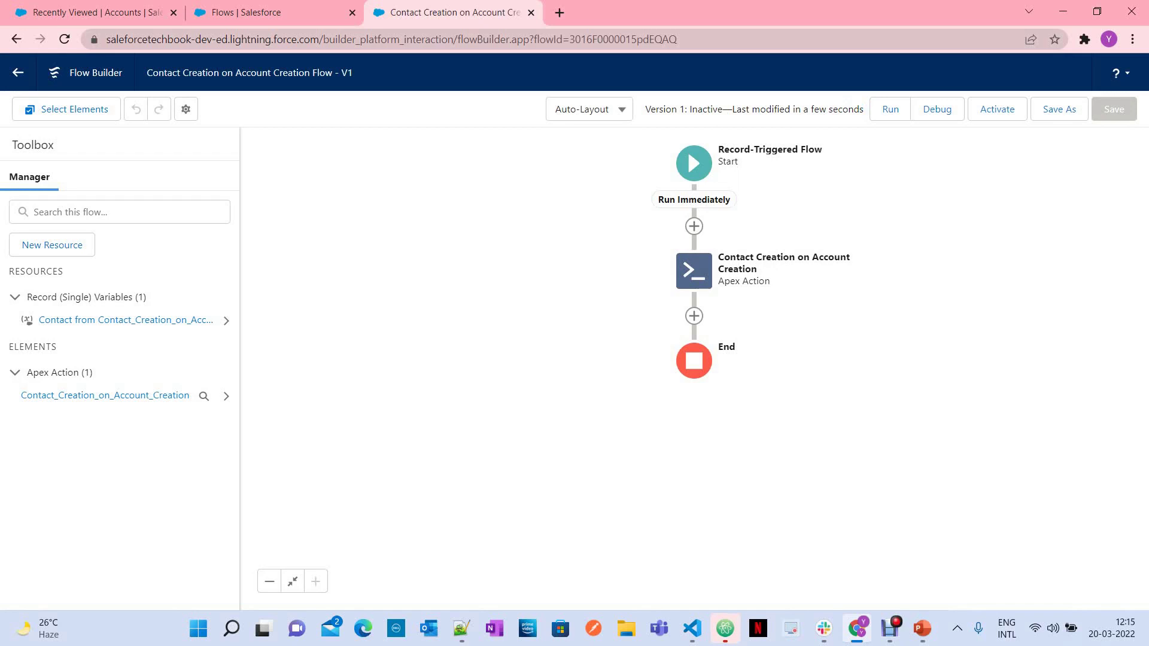
left_click(997, 109)
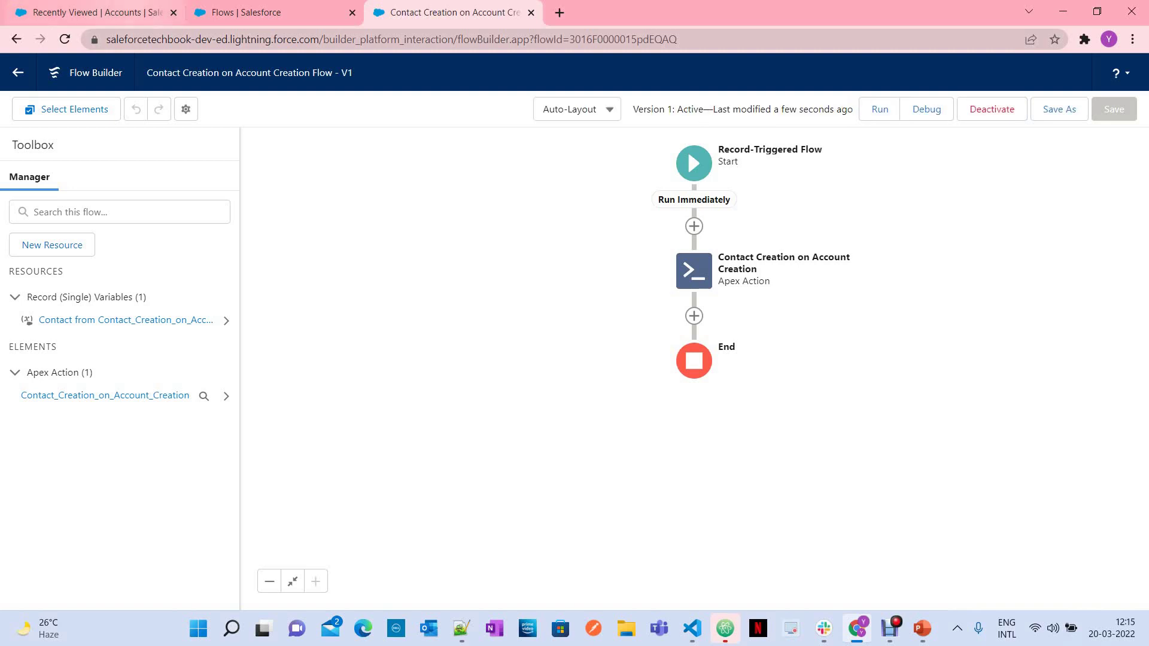
Step: From the Accounts list, create a new account named "Test Account Flow" with the rating Warm
left_click(96, 12)
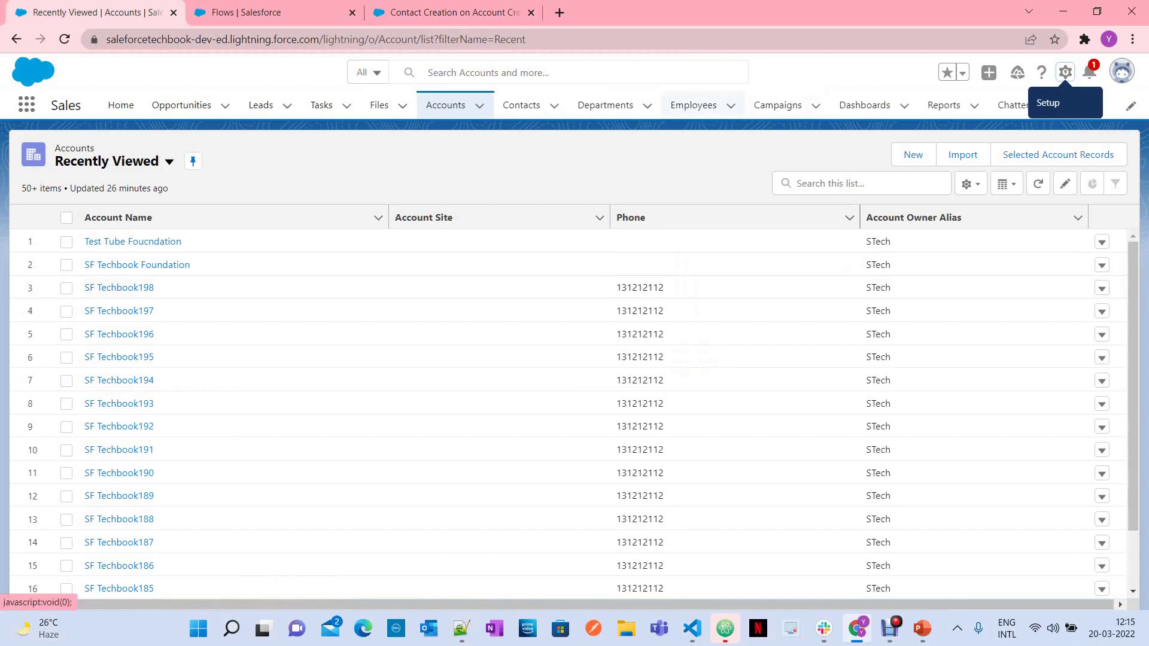
key("ctrl")
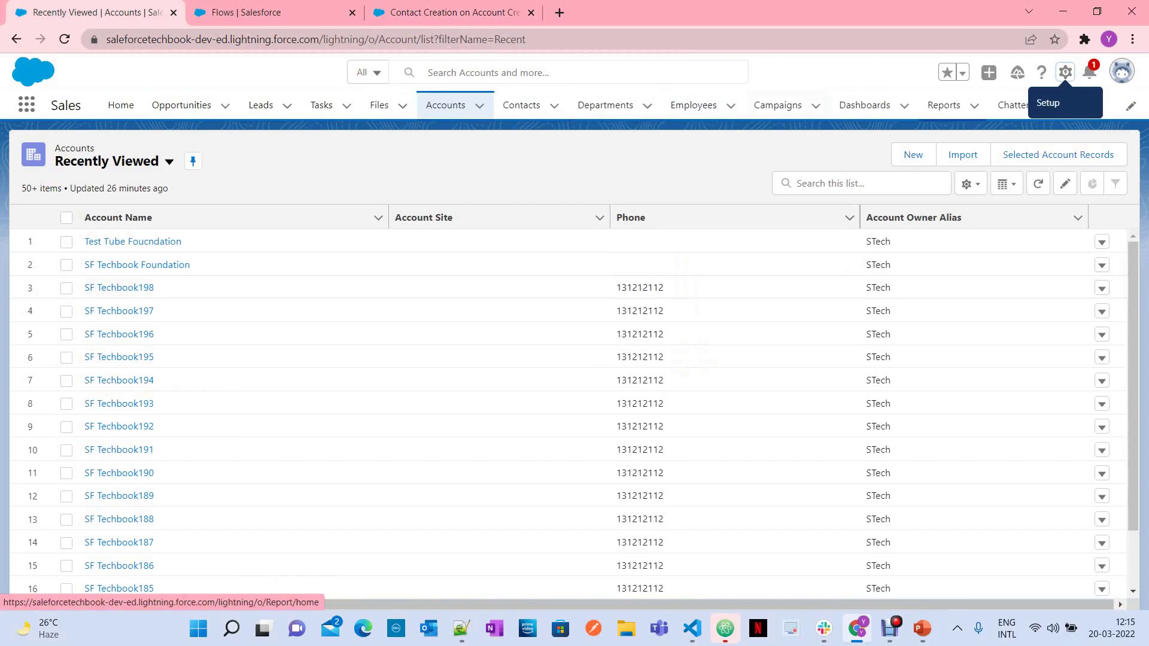
left_click(912, 155)
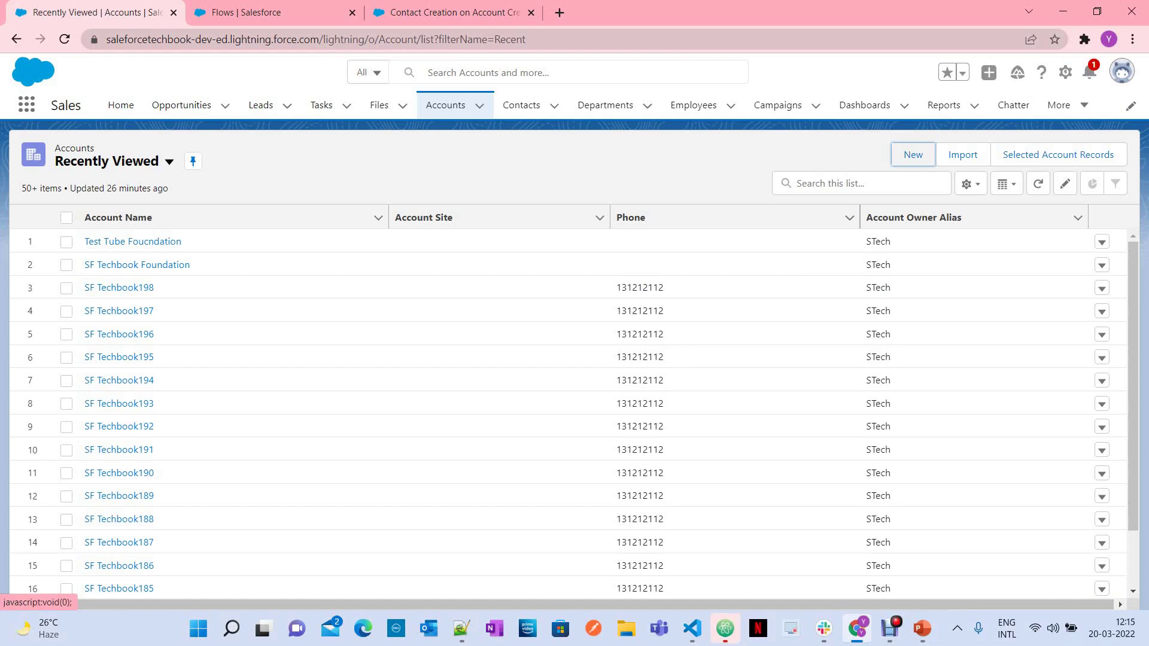
left_click(913, 155)
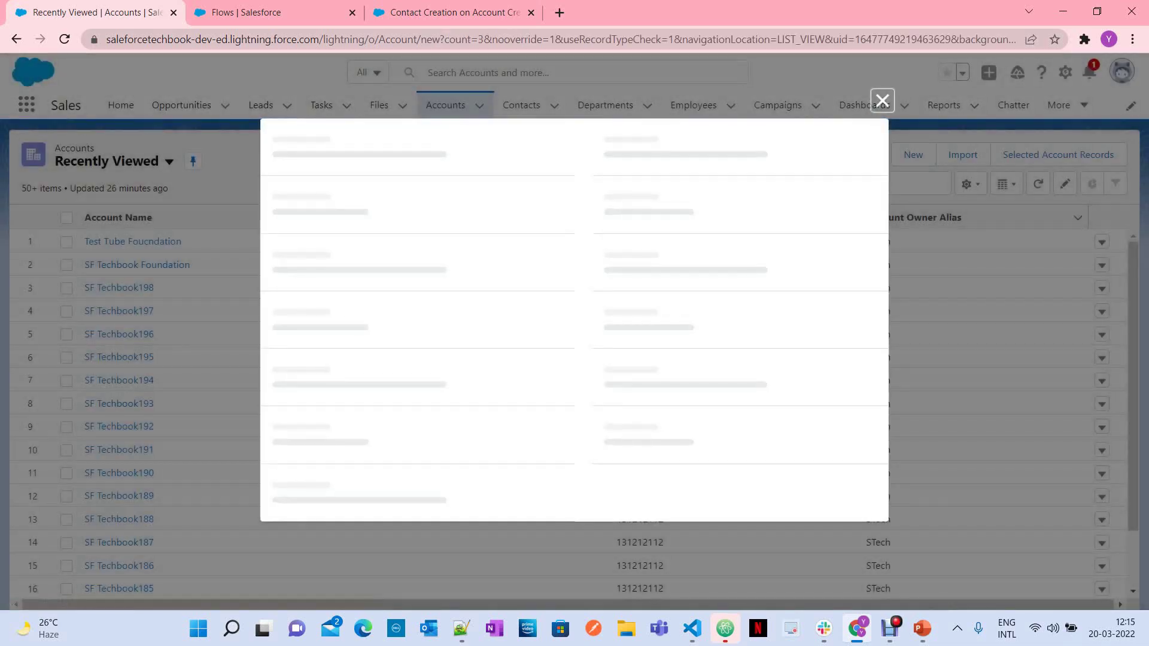
left_click(424, 247)
type("Test")
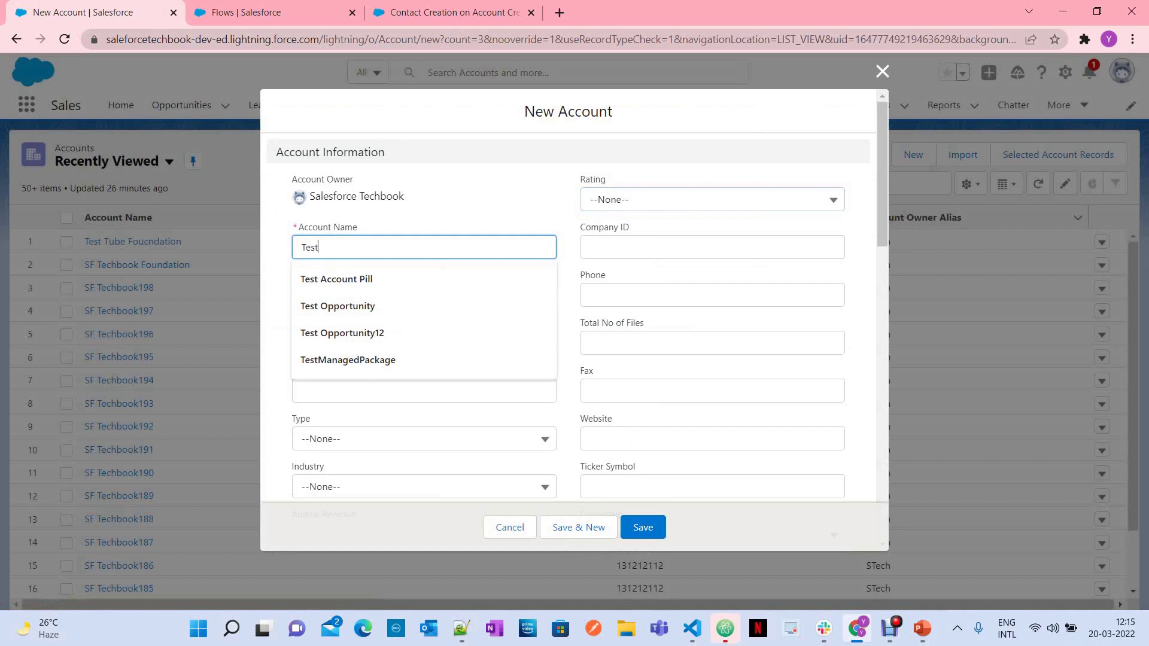
type(" Account Floq")
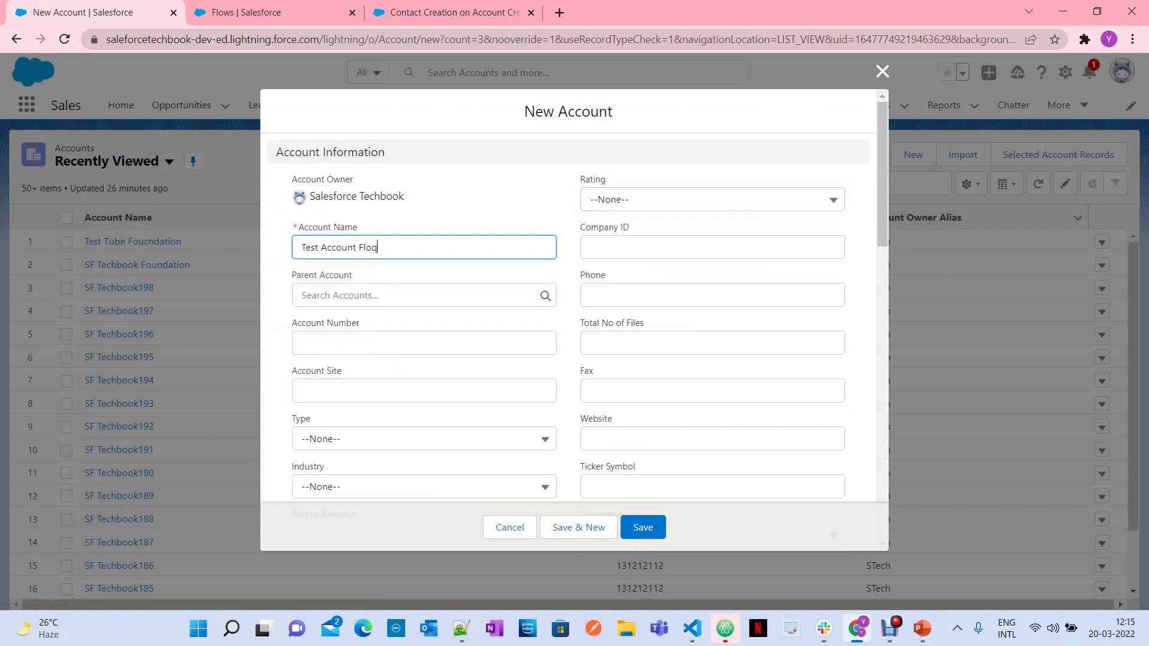
left_click(711, 199)
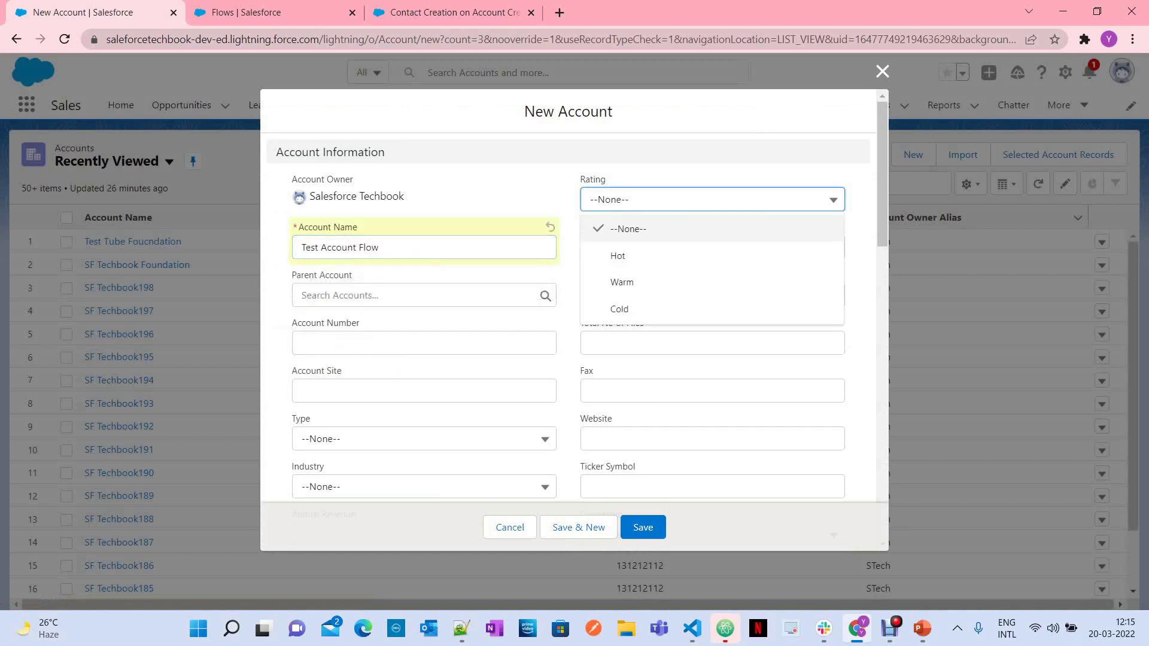
left_click(711, 282)
scroll(568, 317, "down", 12)
left_click(641, 527)
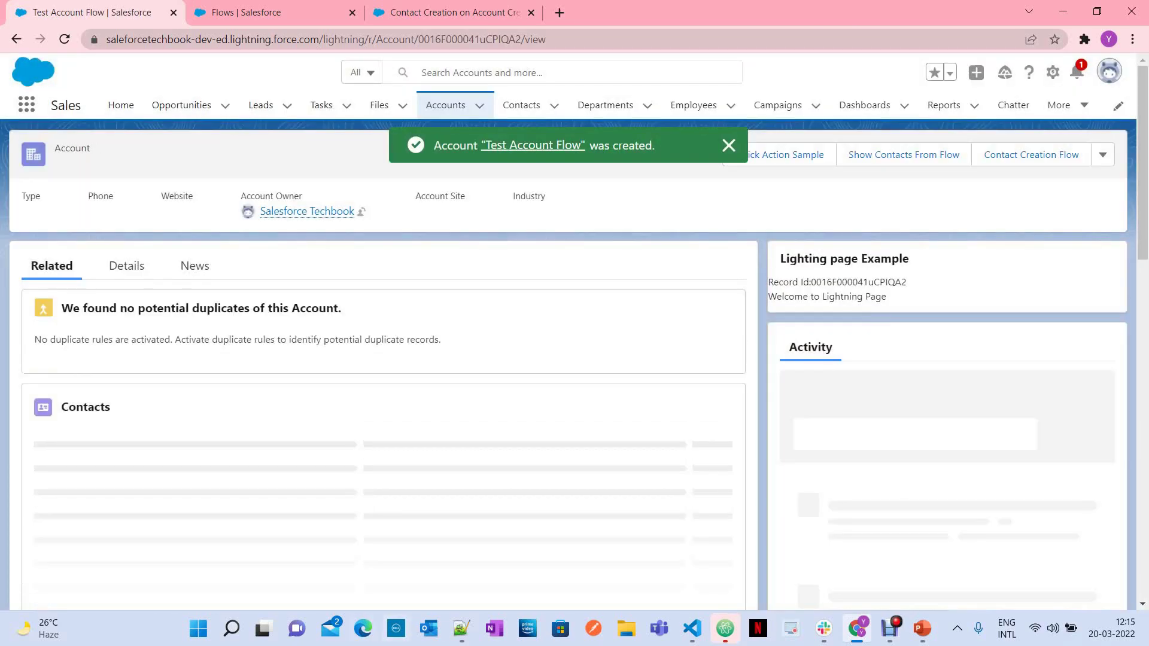
Step: Check the contact name in the new account's Contacts related list
left_click_drag(141, 456, 67, 456)
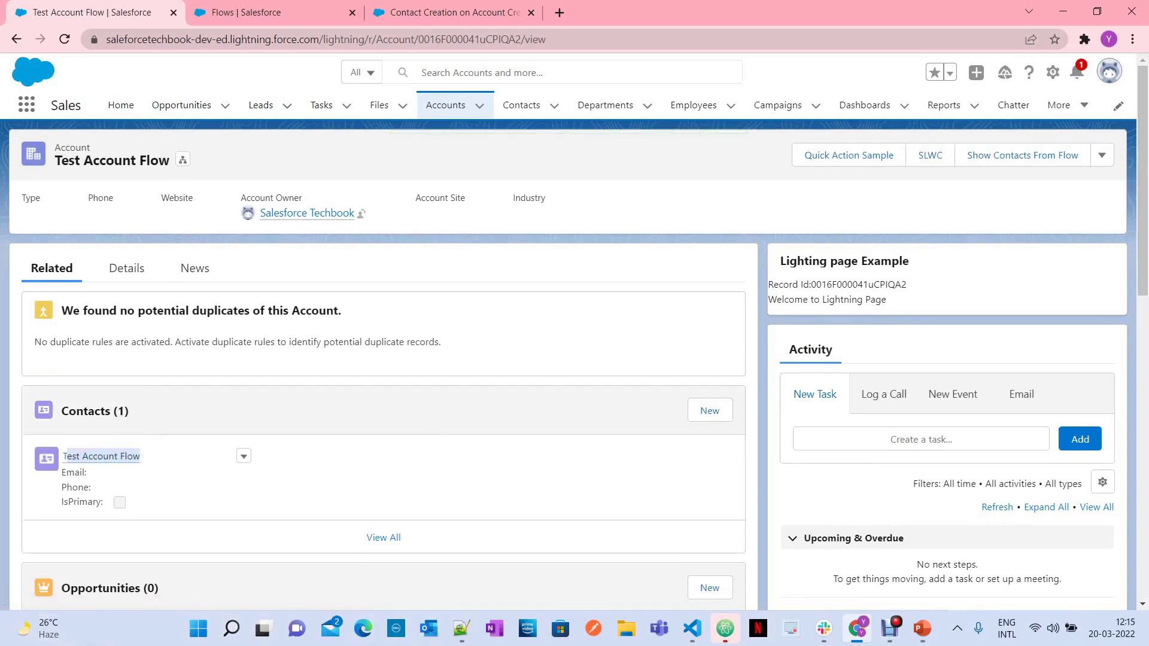